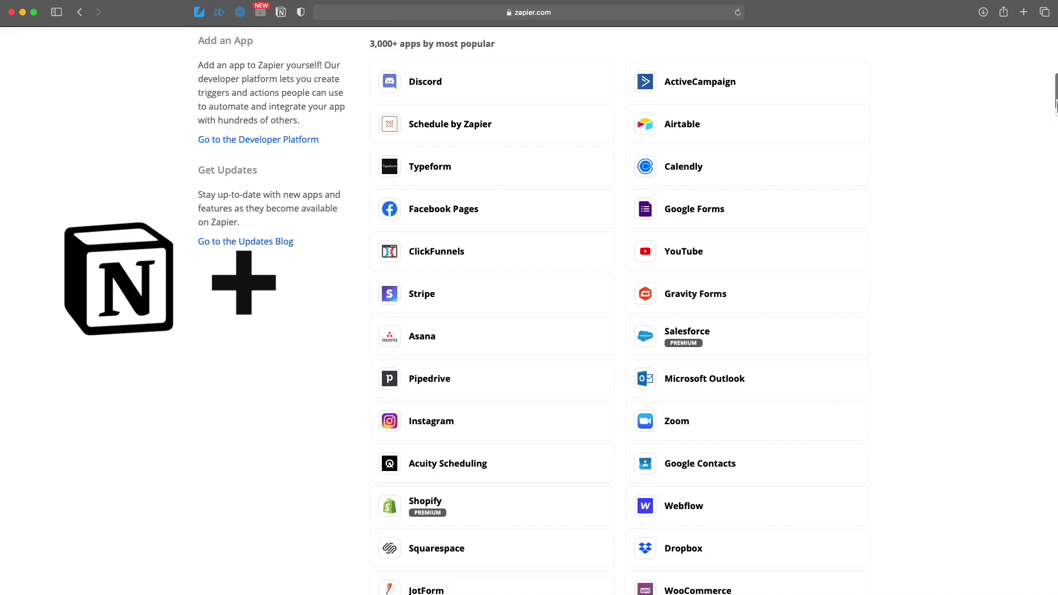
Step: Review the workspace's added integrations, then go to Develop your own integrations
drag(1055, 98, 1055, 128)
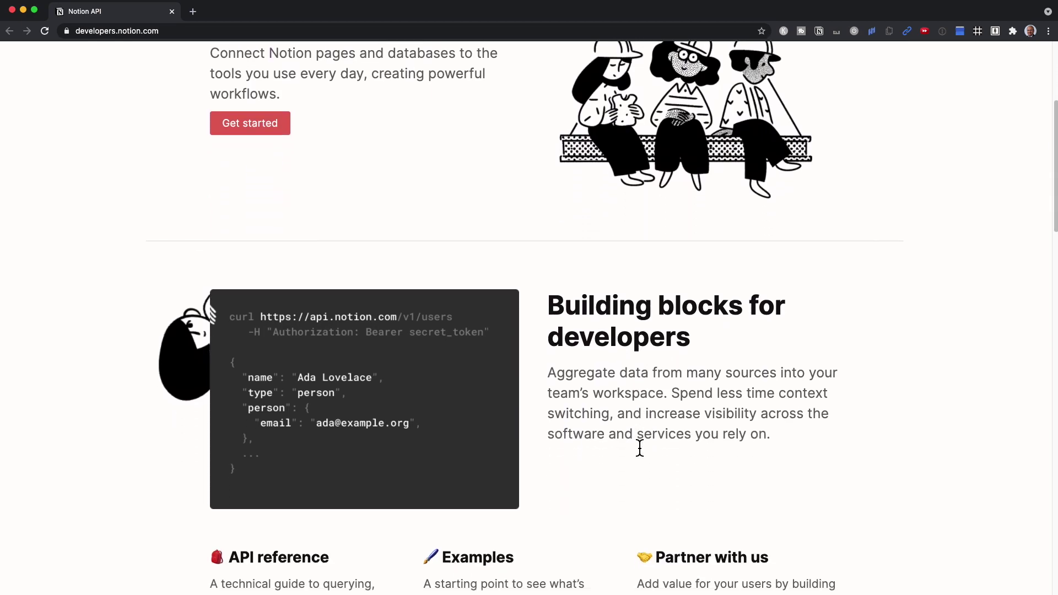
scroll(639, 447, down, 3)
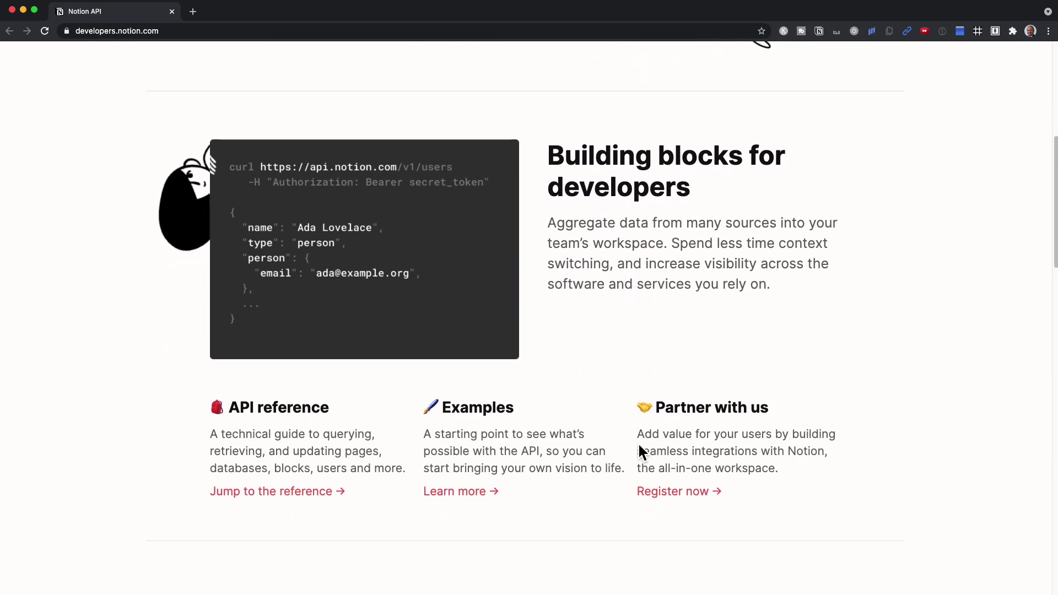
scroll(639, 447, down, 9)
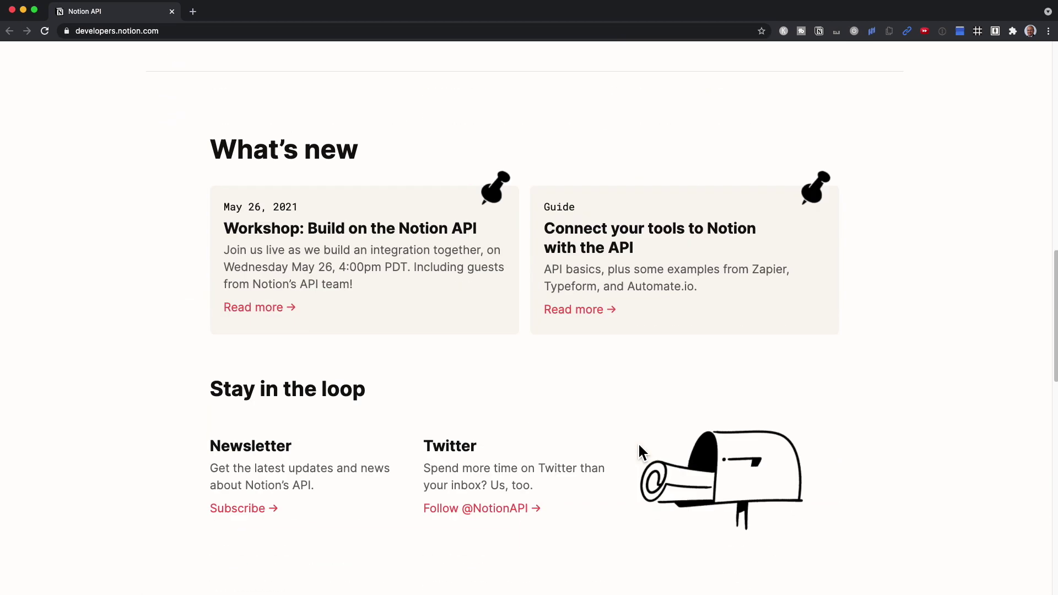
scroll(639, 448, down, 9)
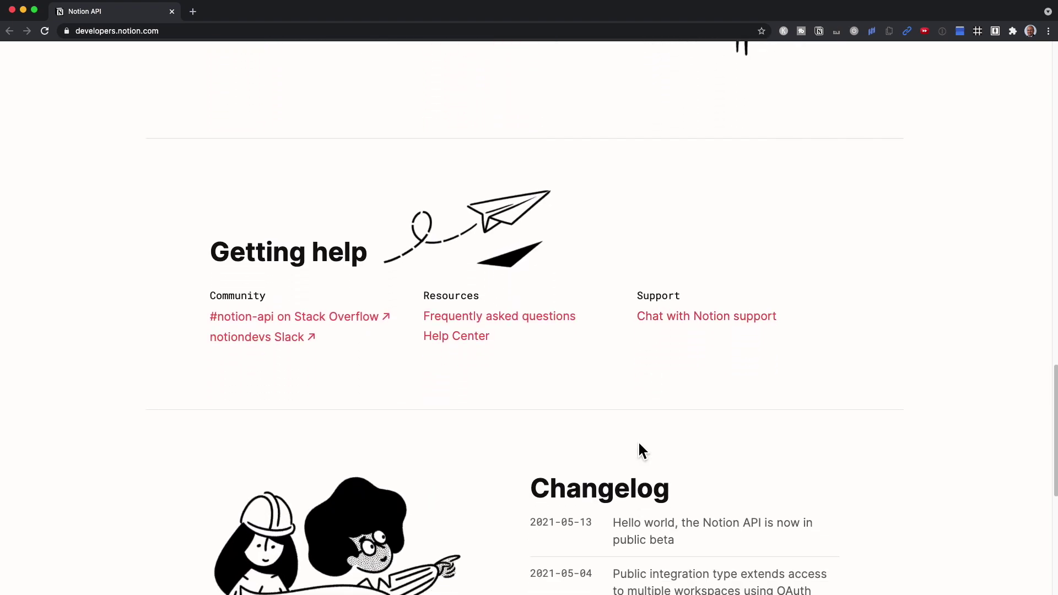
scroll(639, 444, down, 4)
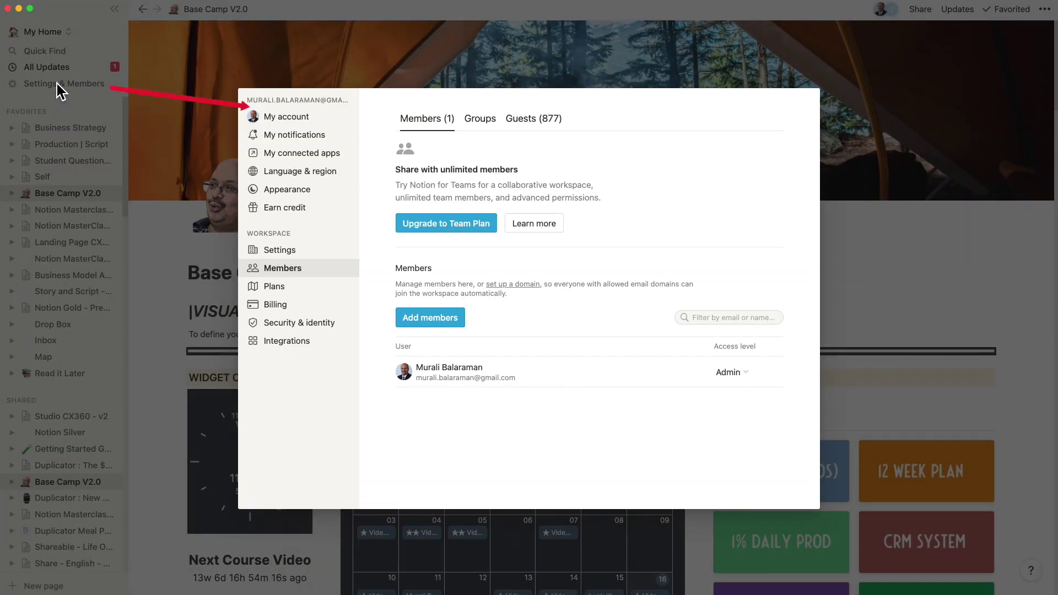
click(300, 342)
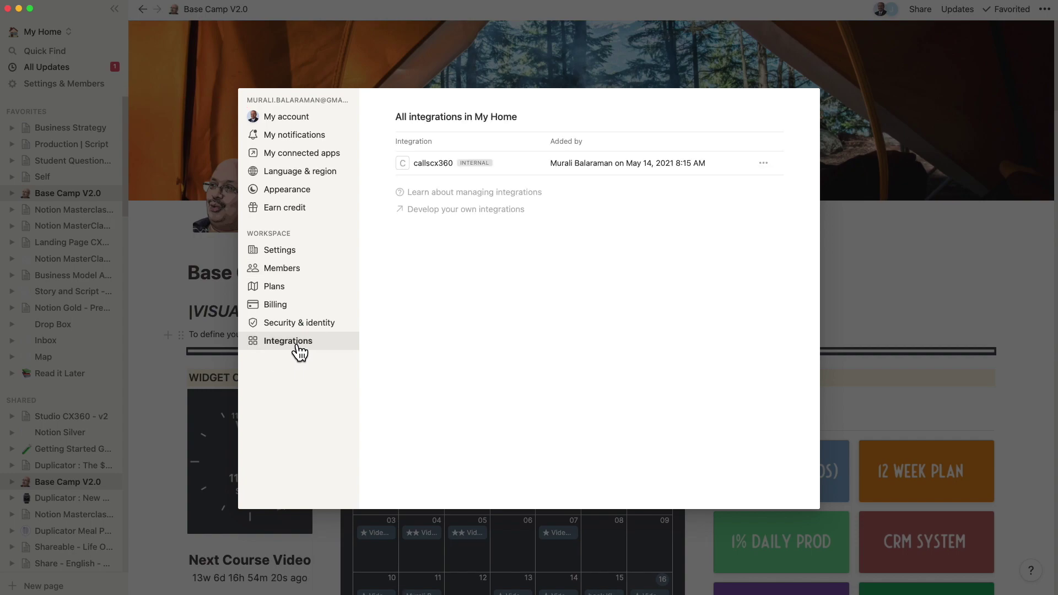
click(449, 209)
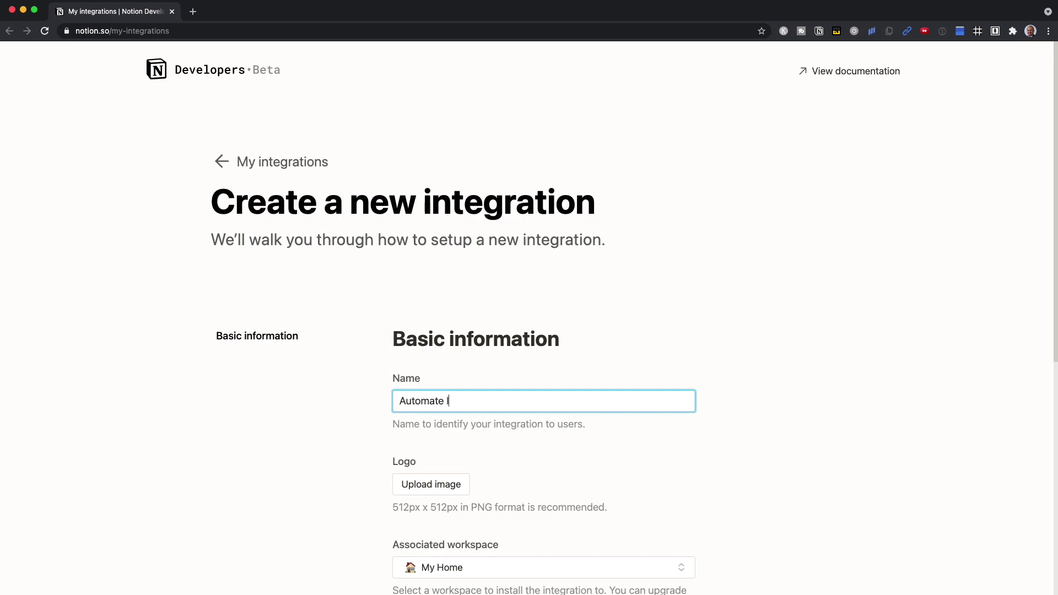
Step: Submit the 'Automate IO' internal integration for the My Home workspace and save its settings
scroll(361, 445, down, 5)
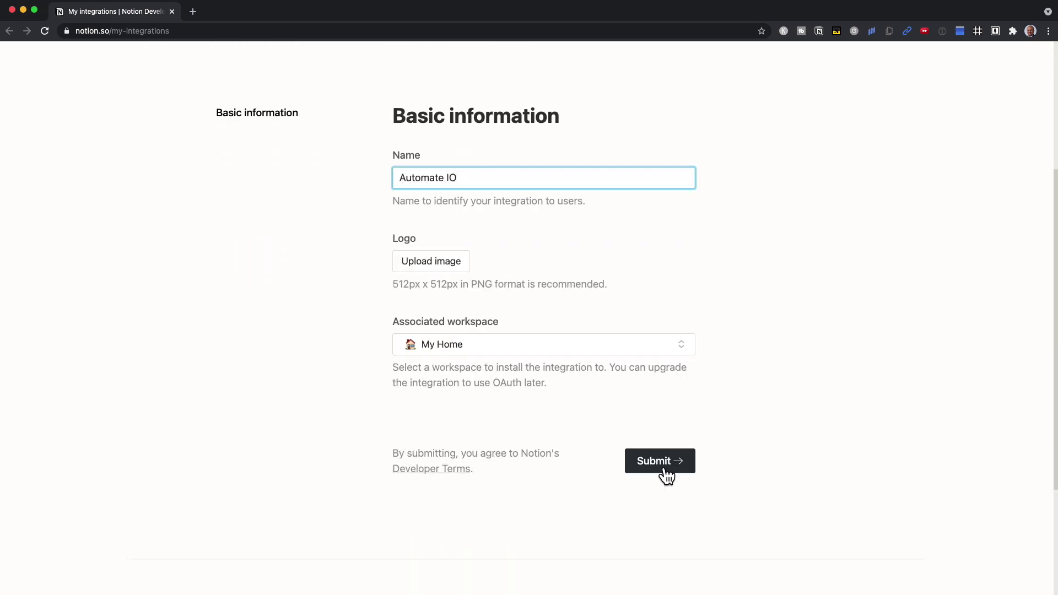
click(665, 469)
scroll(693, 466, down, 2)
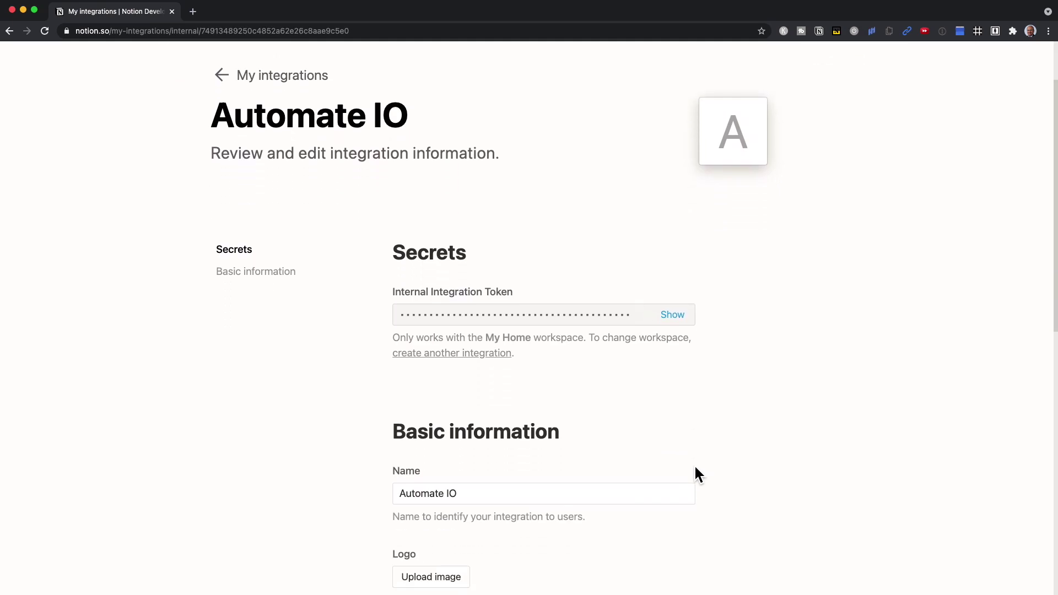
scroll(694, 467, down, 3)
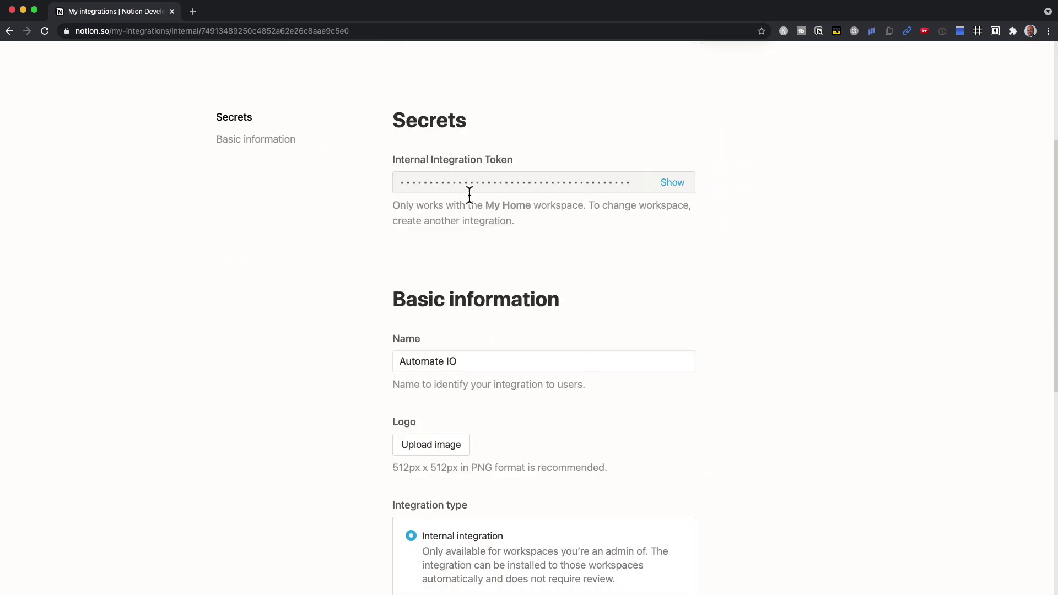
scroll(572, 350, down, 4)
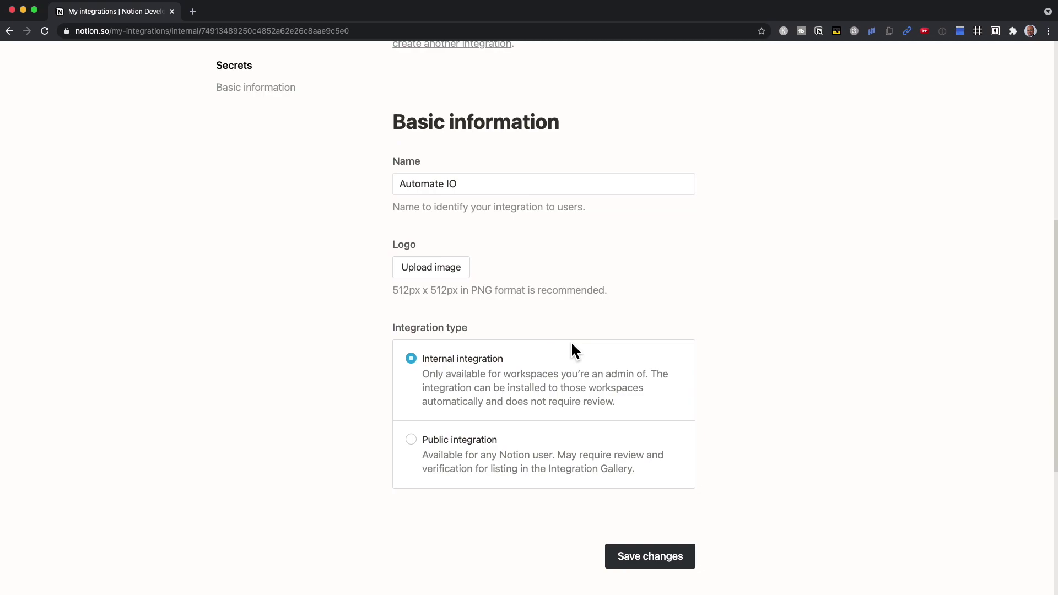
scroll(640, 529, down, 1)
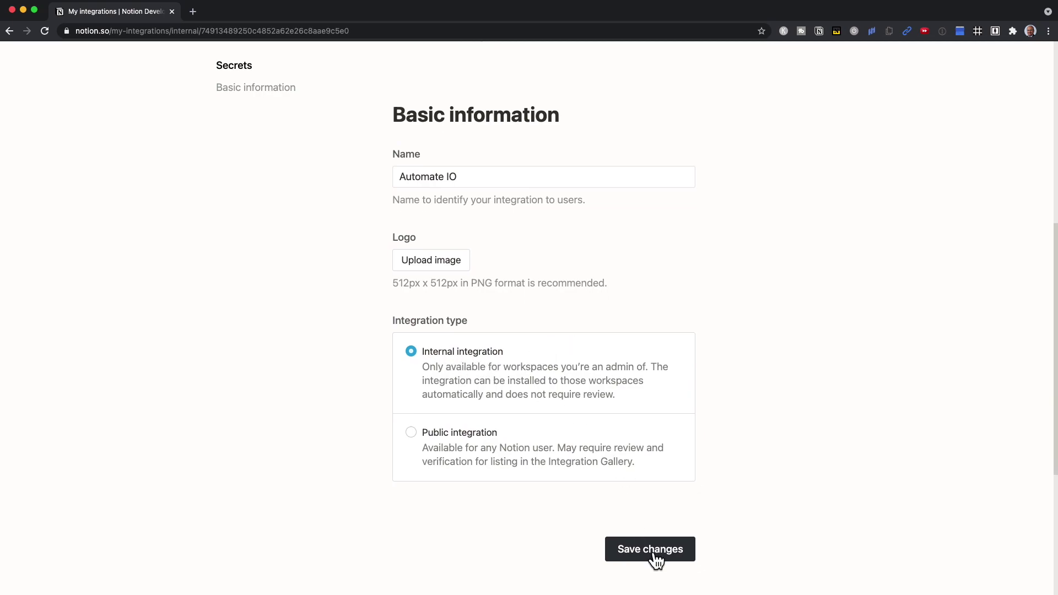
click(654, 551)
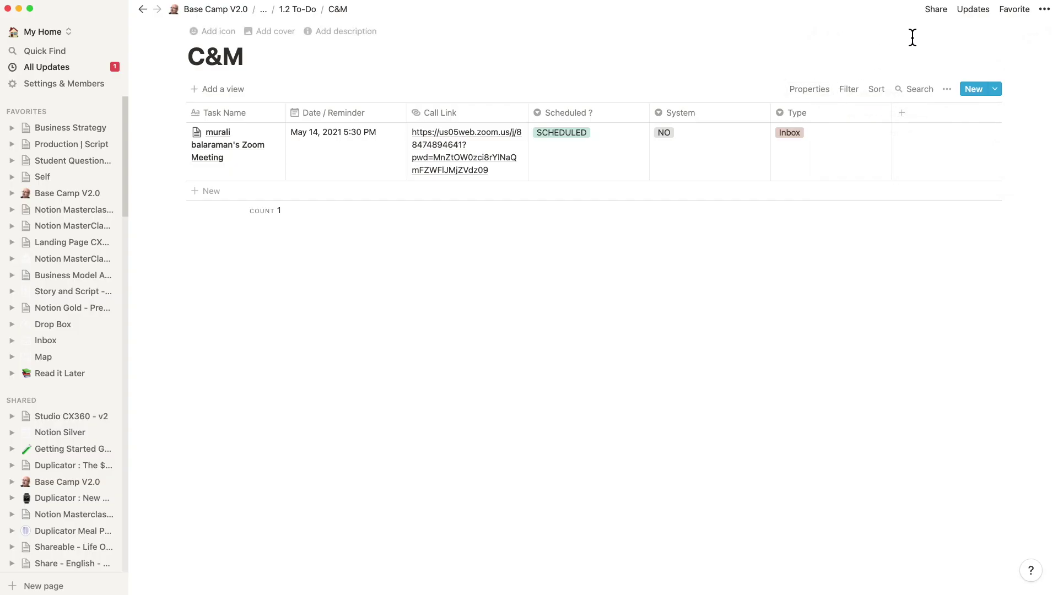
Step: Invite the callscx360 integration to the C&M page through its Share options
click(935, 9)
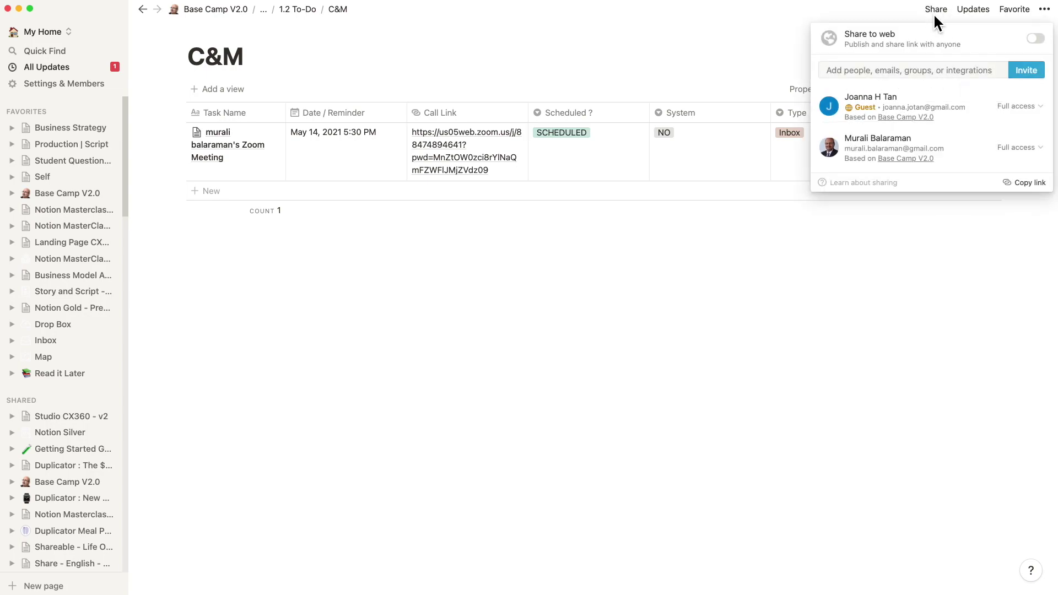
click(1026, 70)
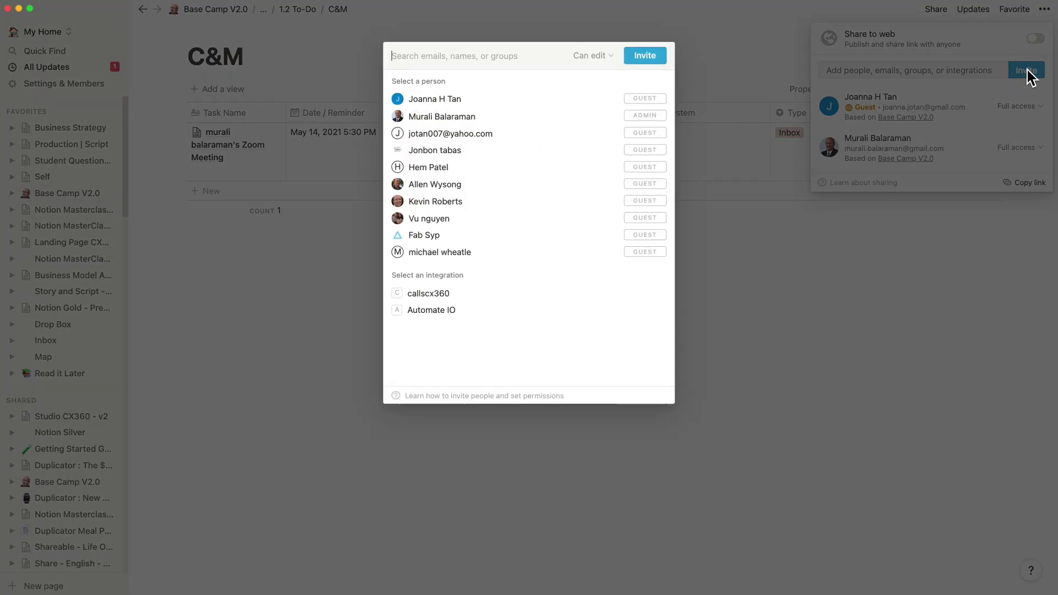
click(438, 300)
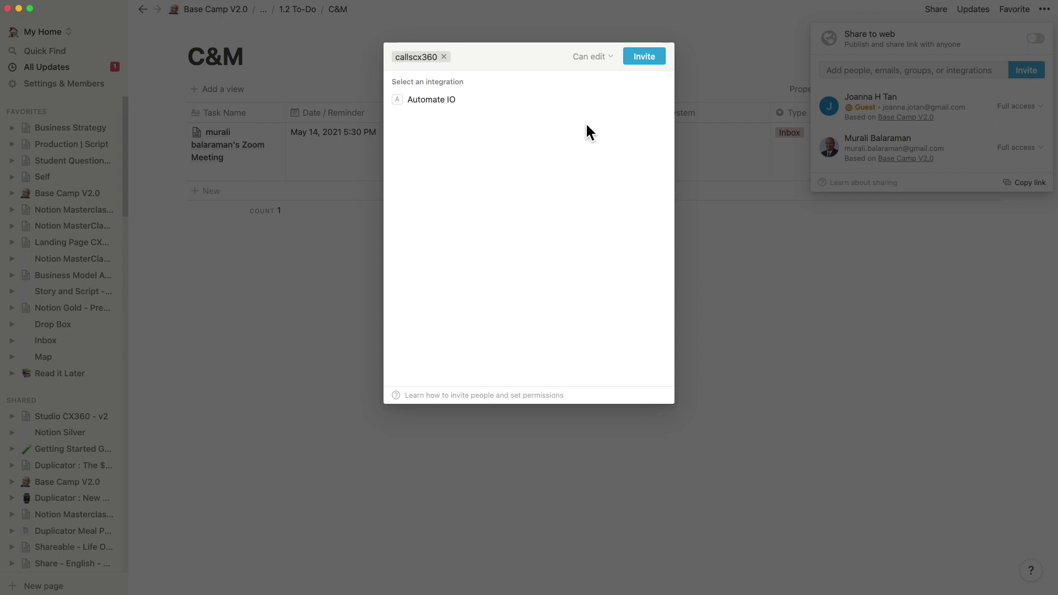
click(650, 60)
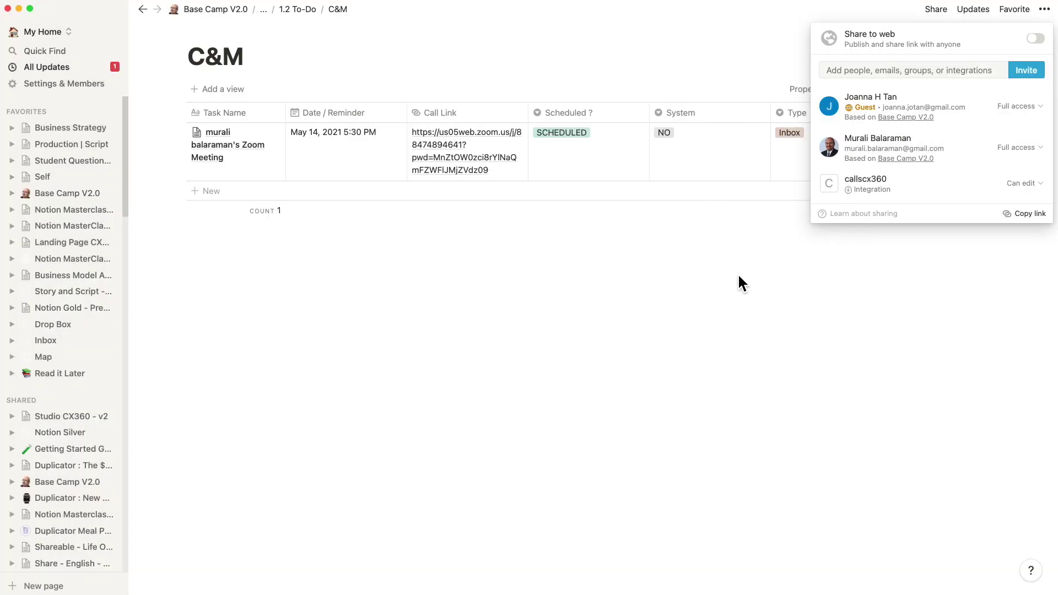
click(774, 266)
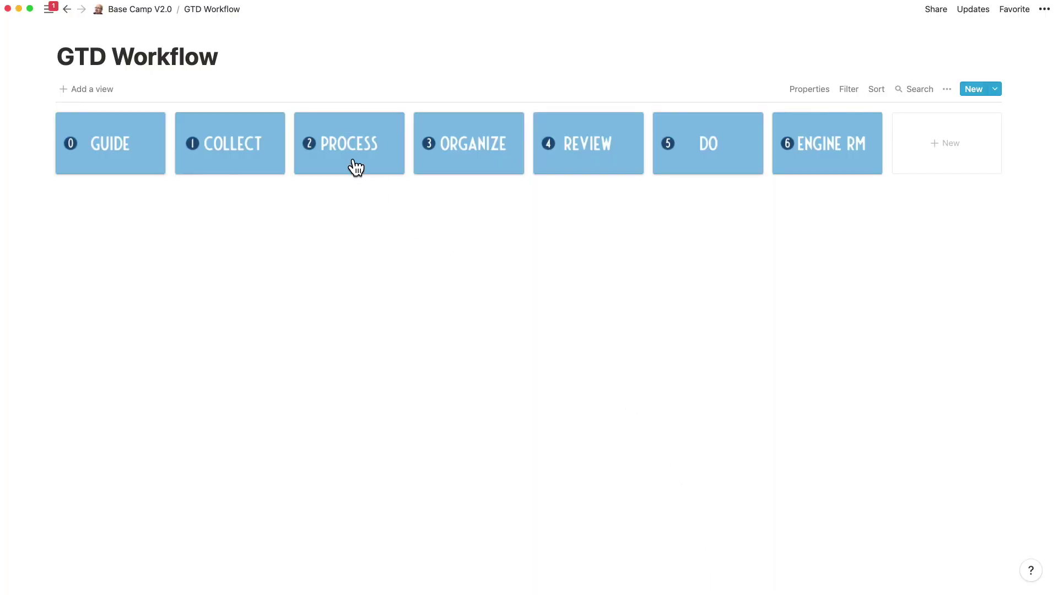
Step: Expand the Collect card into a full page and open its 1.2 To-Do card
click(220, 145)
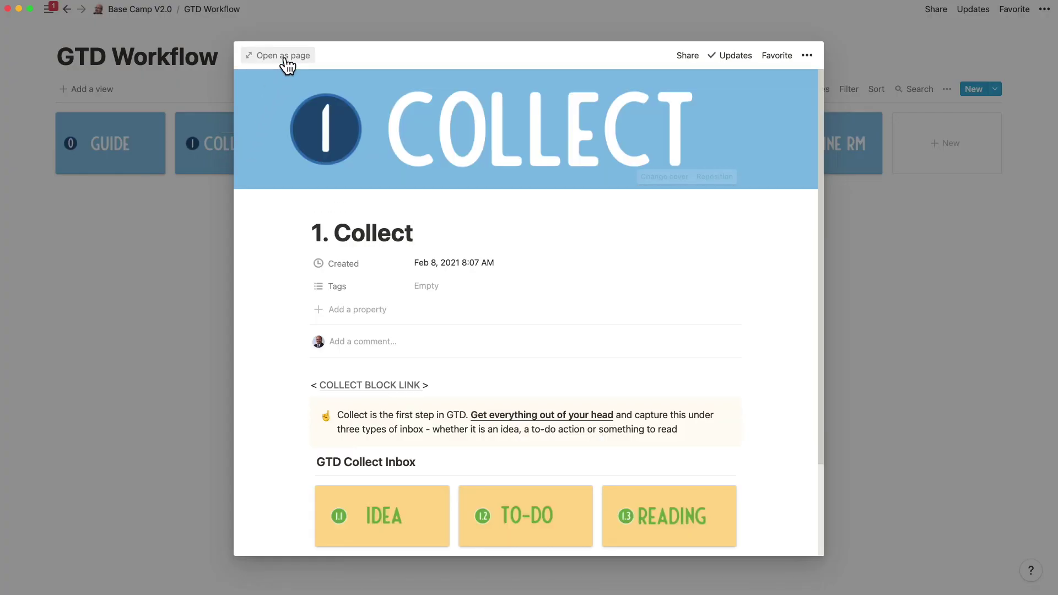
click(285, 56)
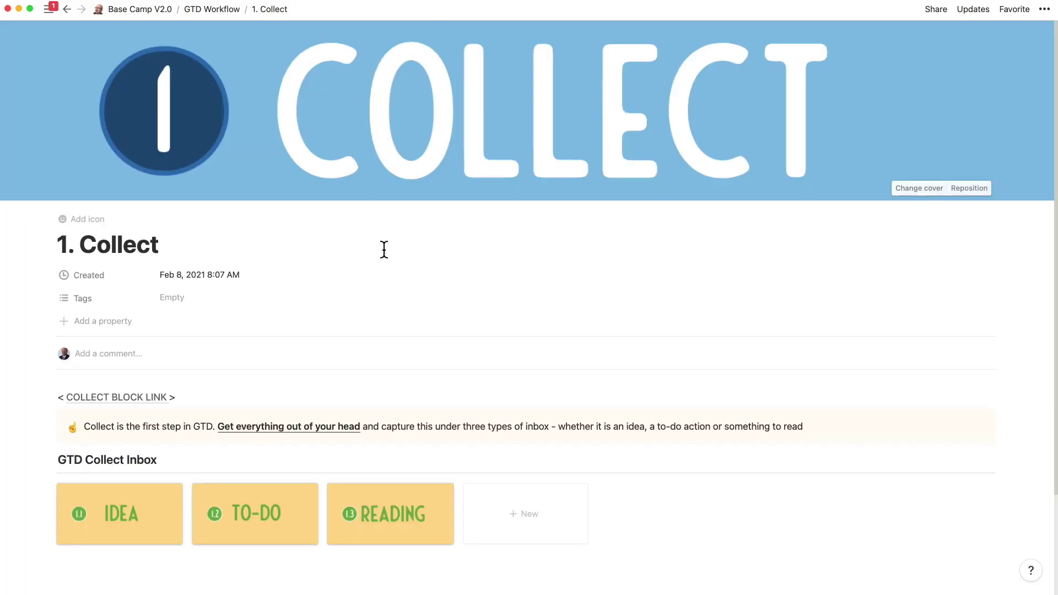
click(268, 534)
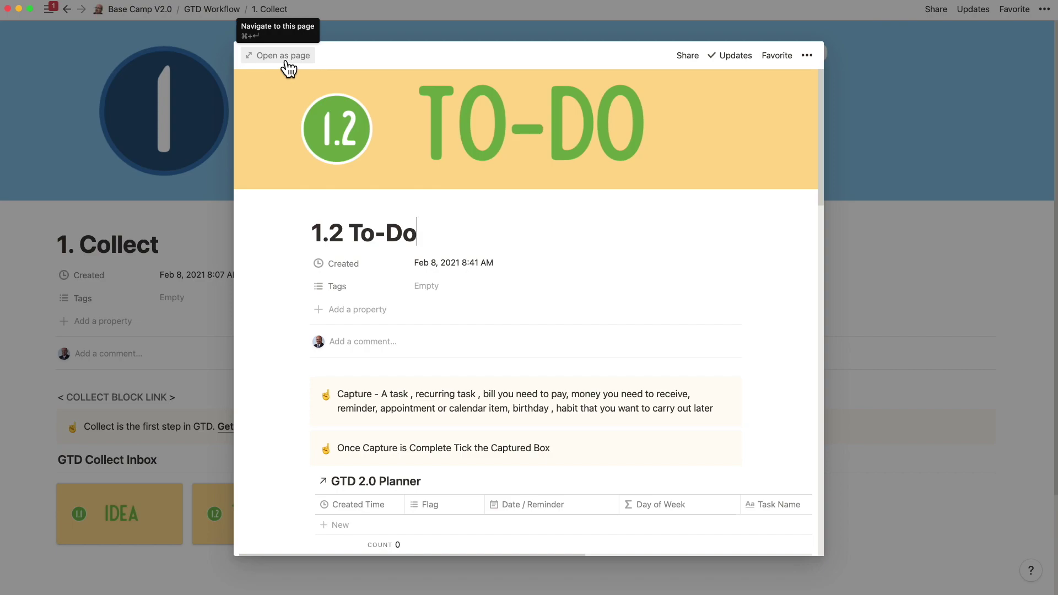
scroll(368, 336, down, 5)
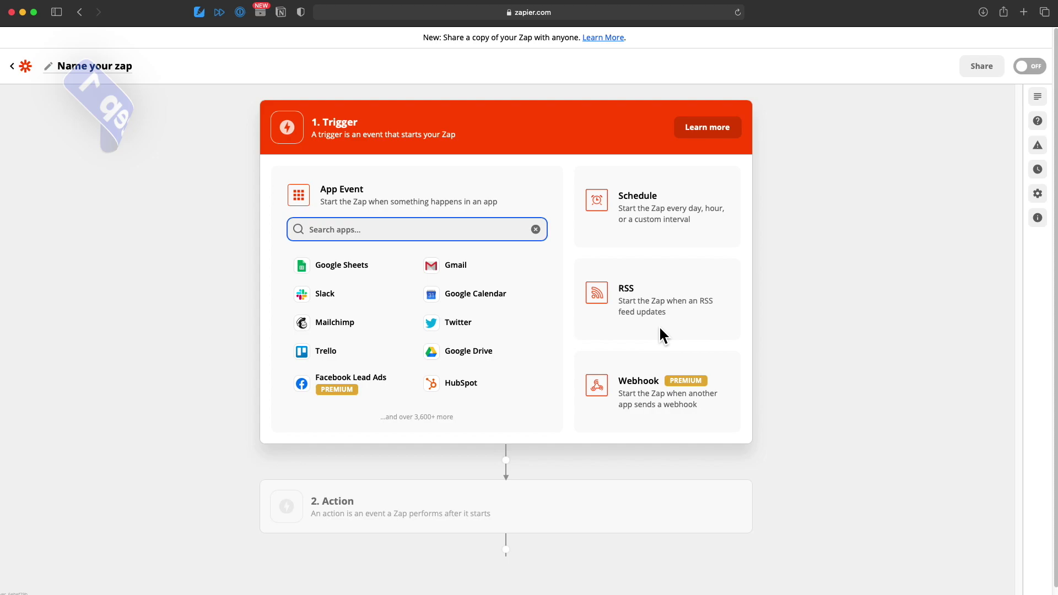
Step: Choose Google Calendar as the trigger app and name the zap 'Google Calendar + Zoom'
click(344, 267)
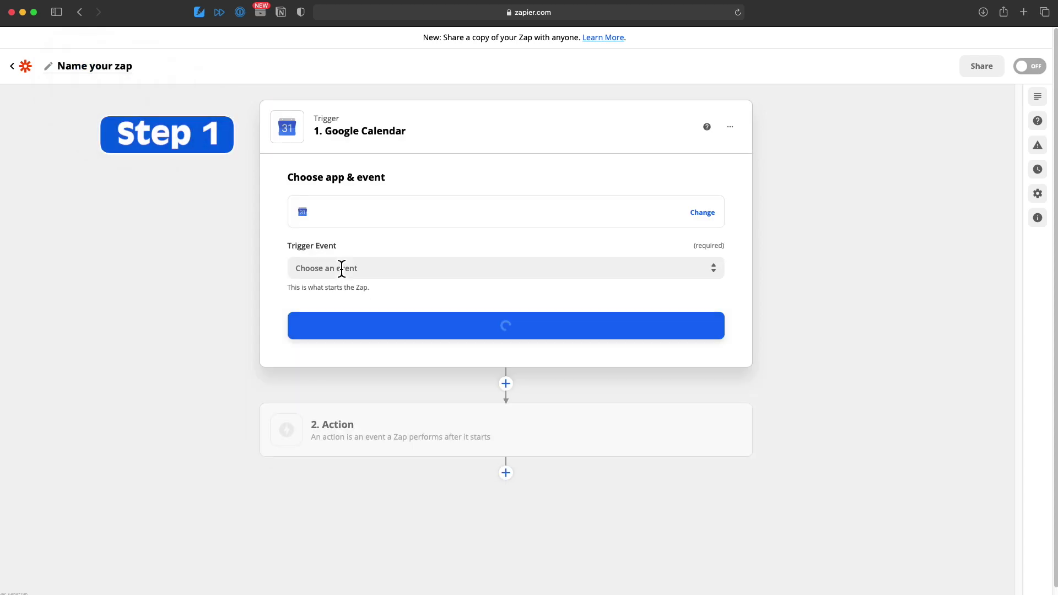
click(130, 77)
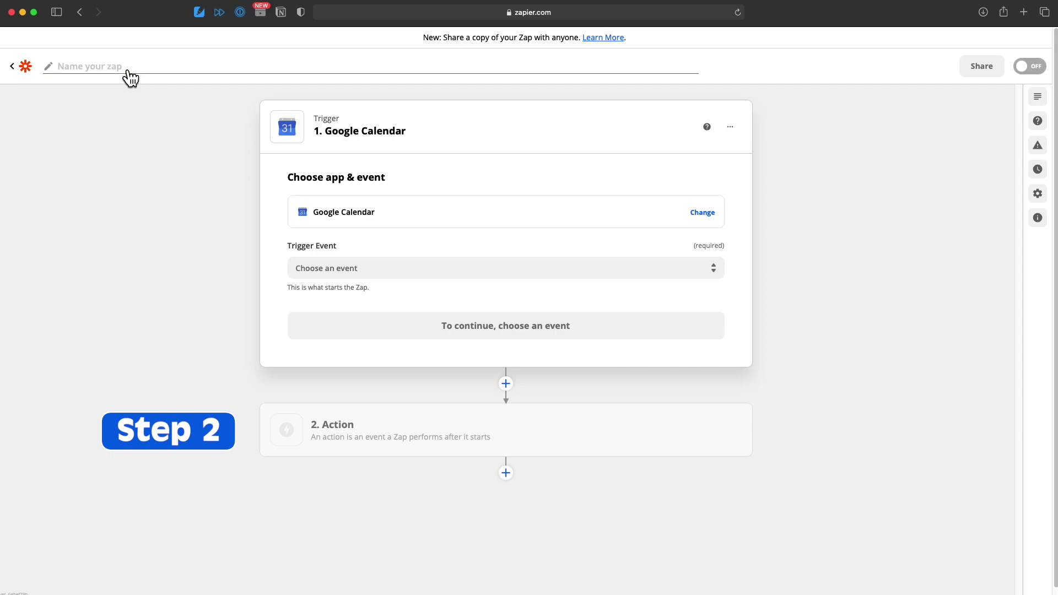
text(Google Calendar + Zoom)
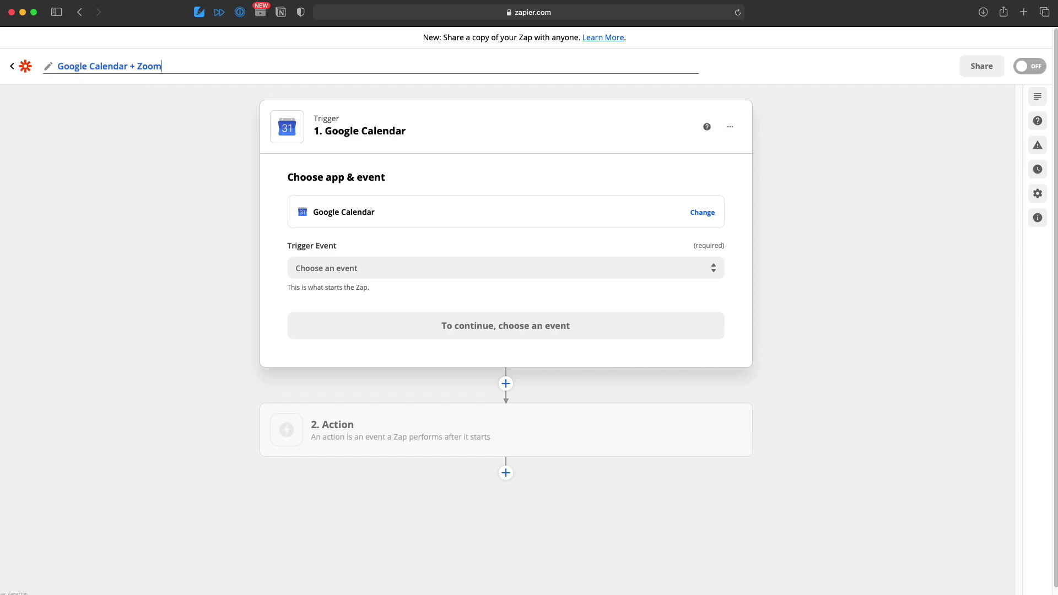
click(408, 277)
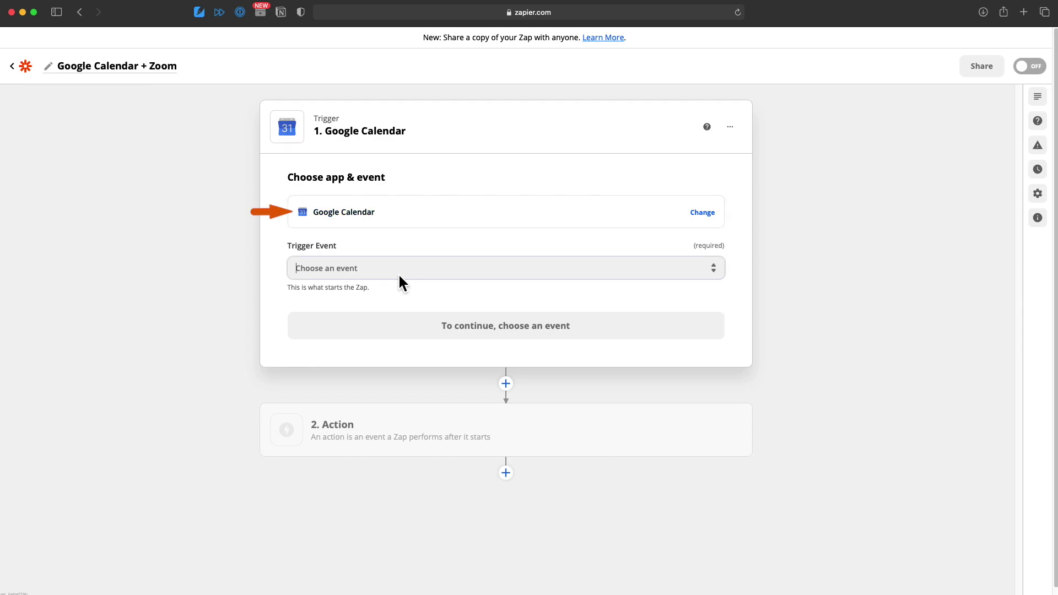
Step: Set the trigger event to New or Updated Event using the connected Google Calendar account
click(399, 276)
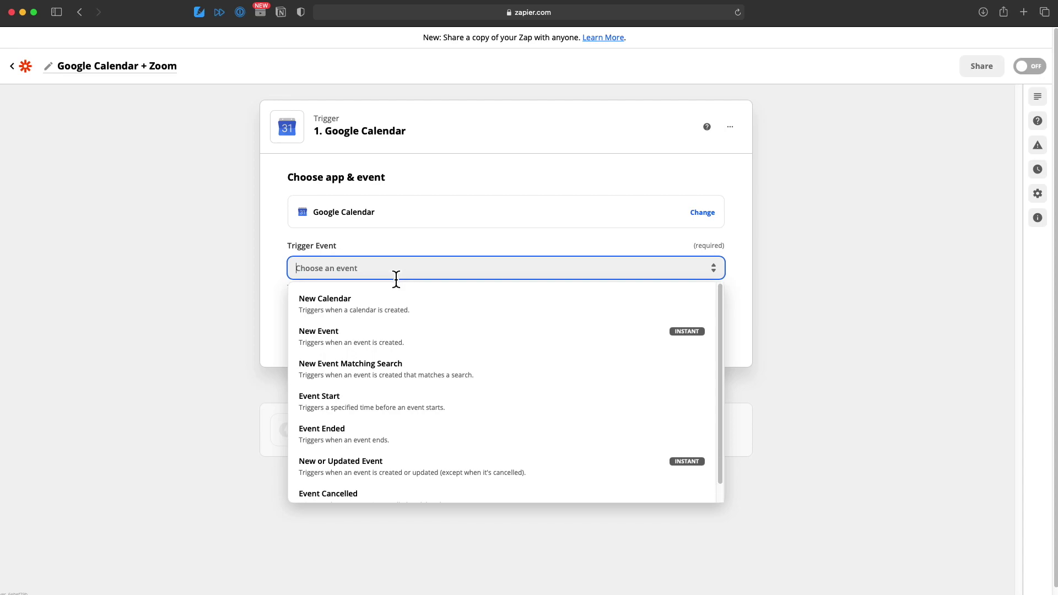
click(341, 468)
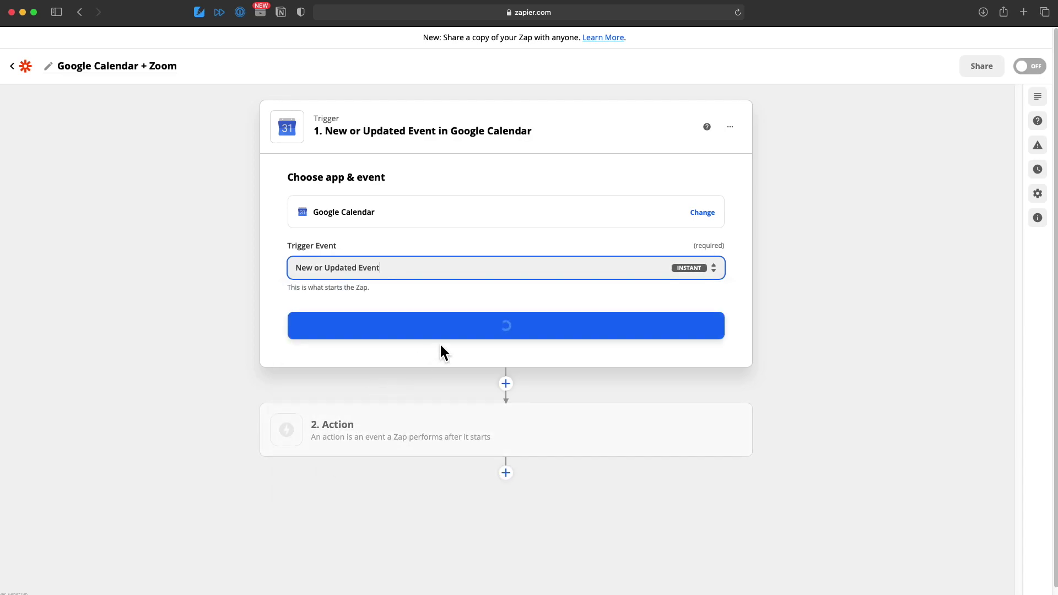
click(492, 330)
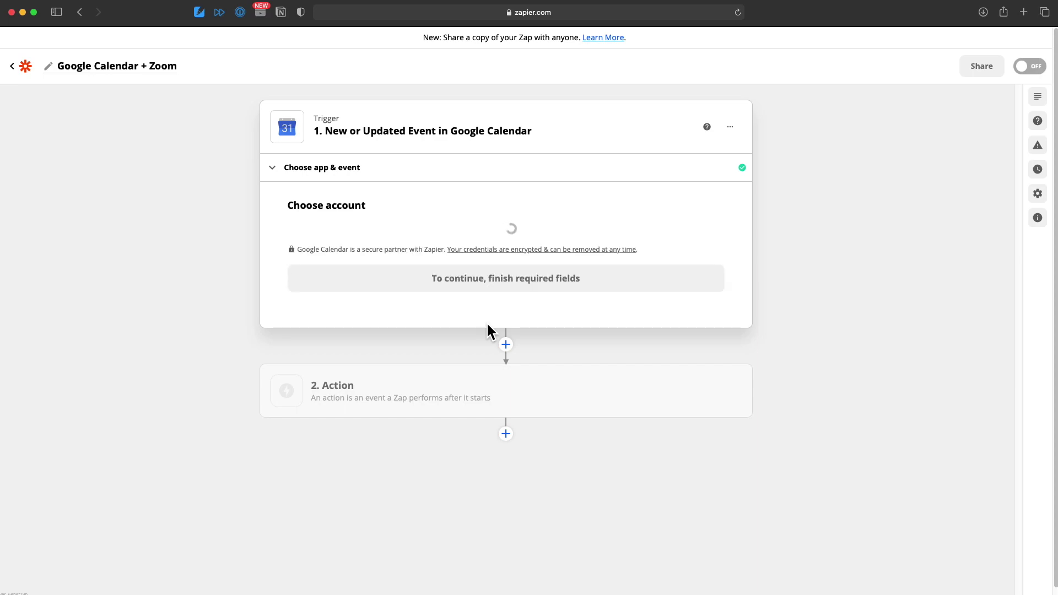
click(345, 252)
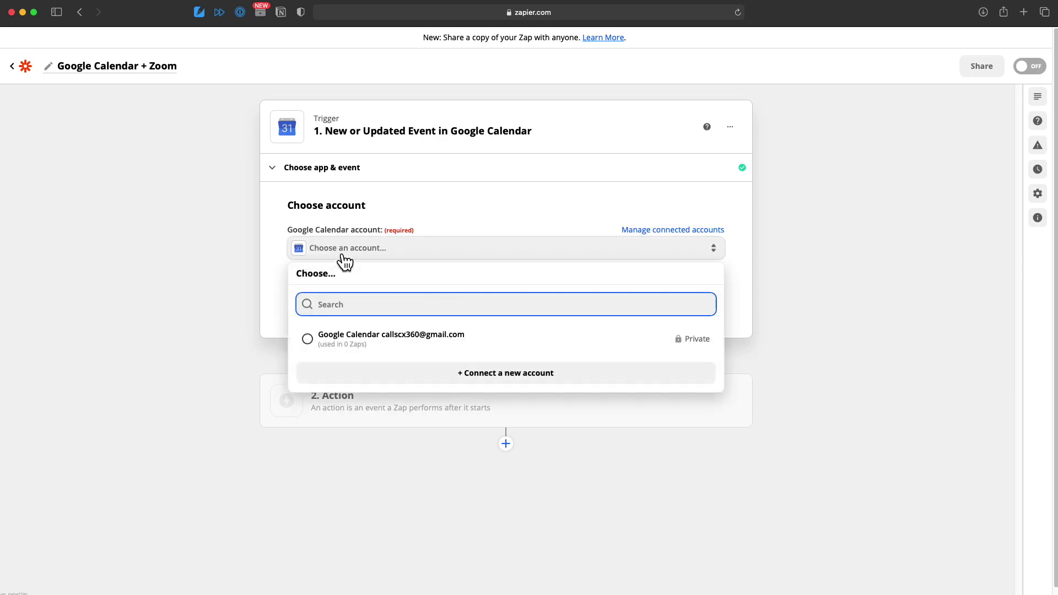
click(317, 350)
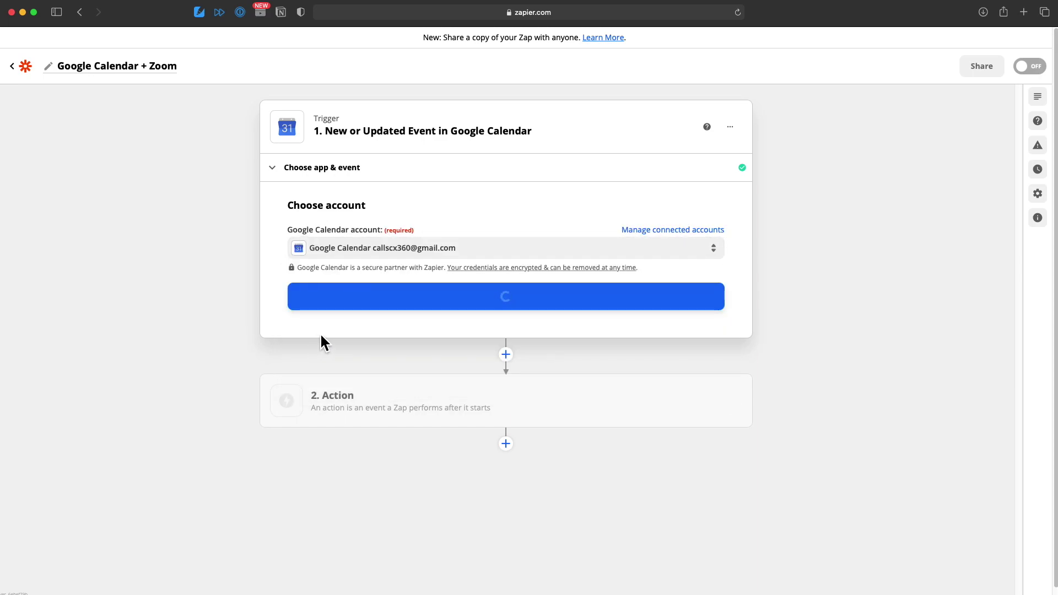
click(432, 302)
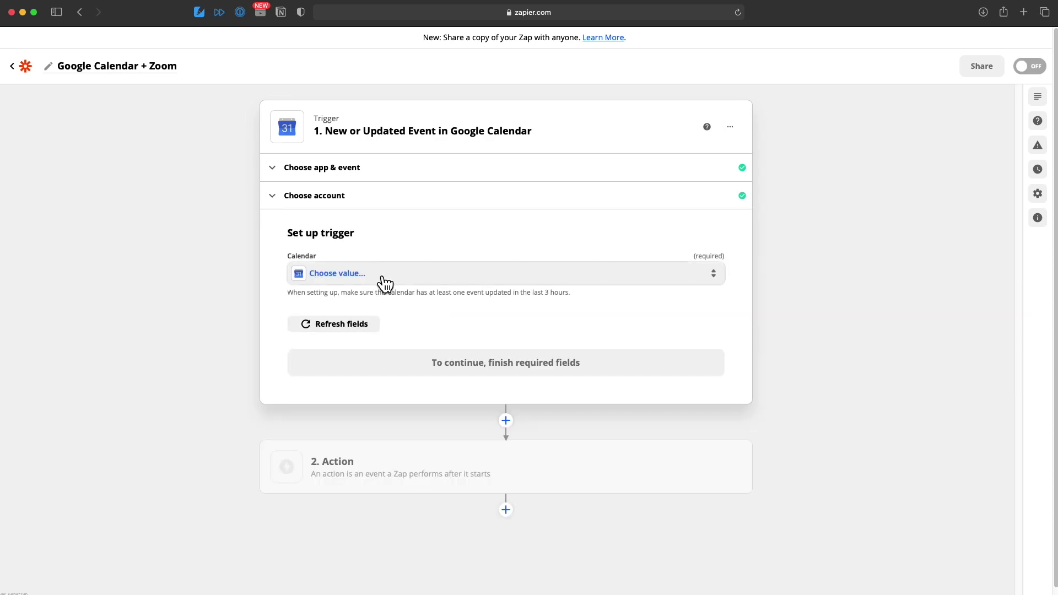
Step: Watch the primary calendar and test the trigger to pull a sample event
click(385, 281)
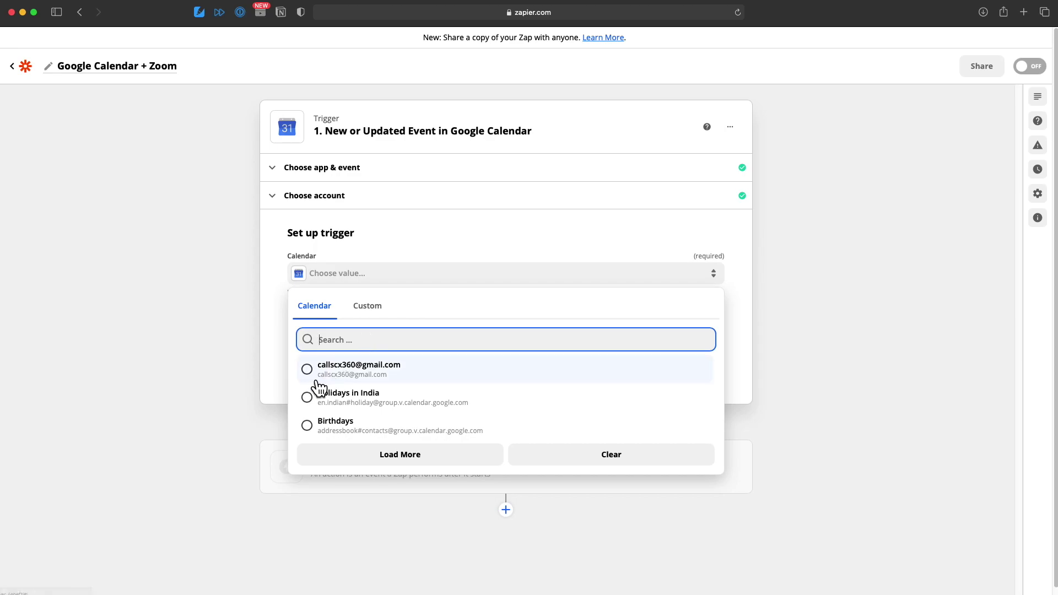
click(317, 379)
click(335, 372)
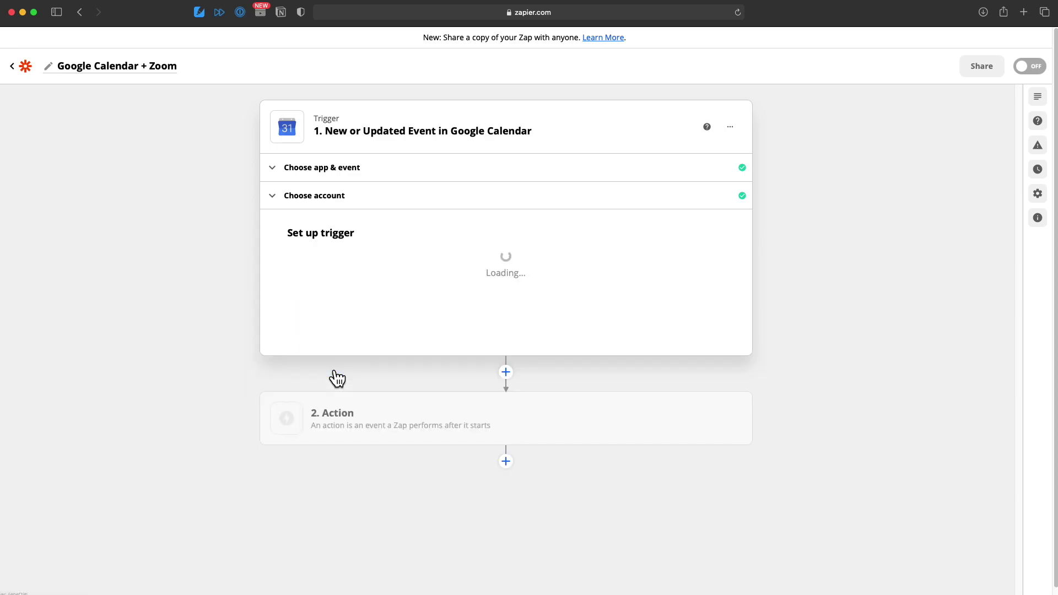
click(493, 440)
scroll(490, 432, down, 5)
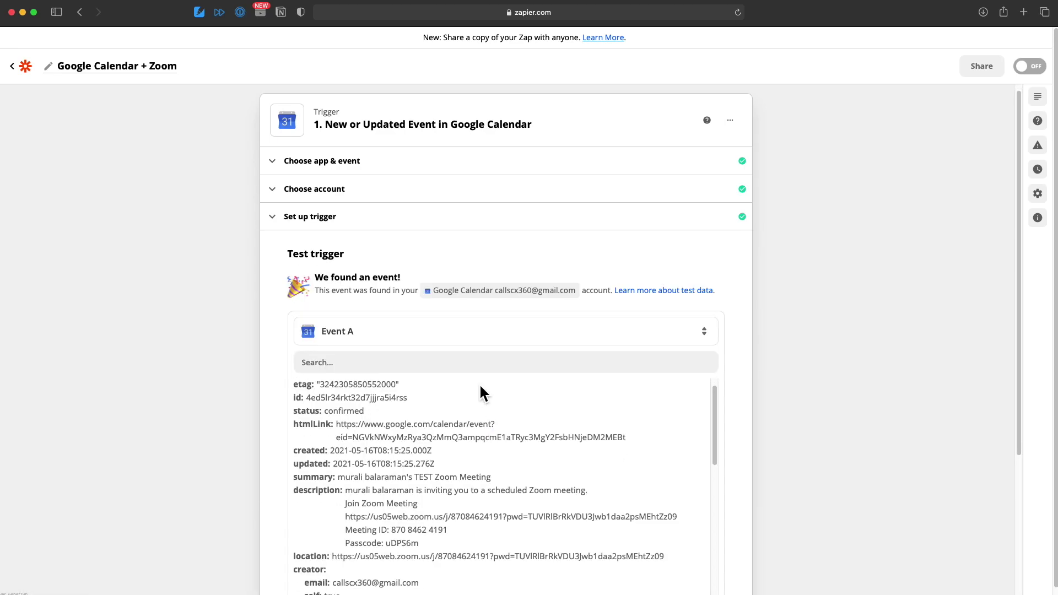
scroll(435, 454, down, 5)
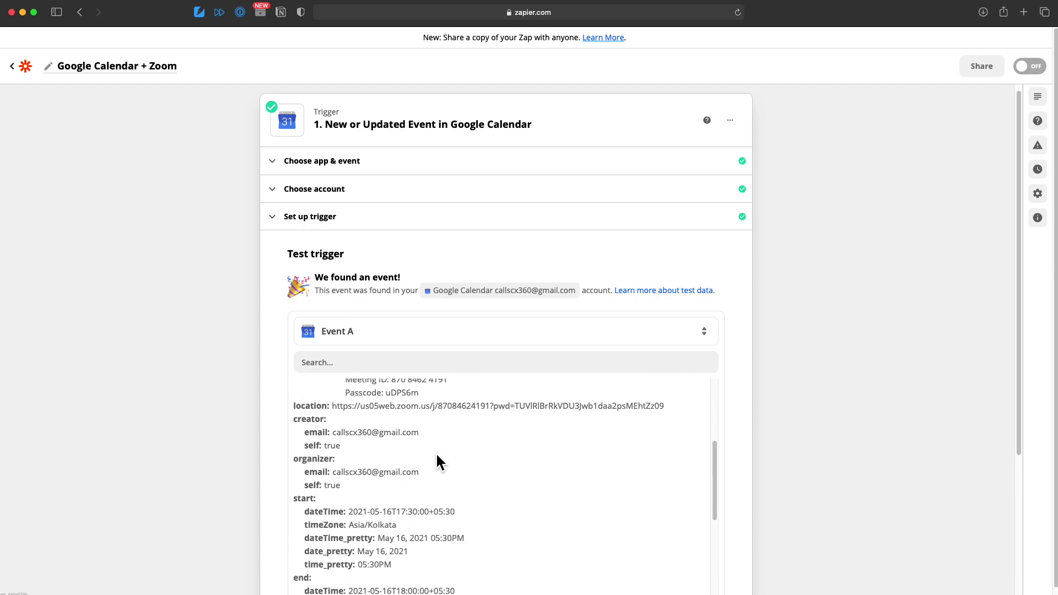
scroll(821, 395, down, 3)
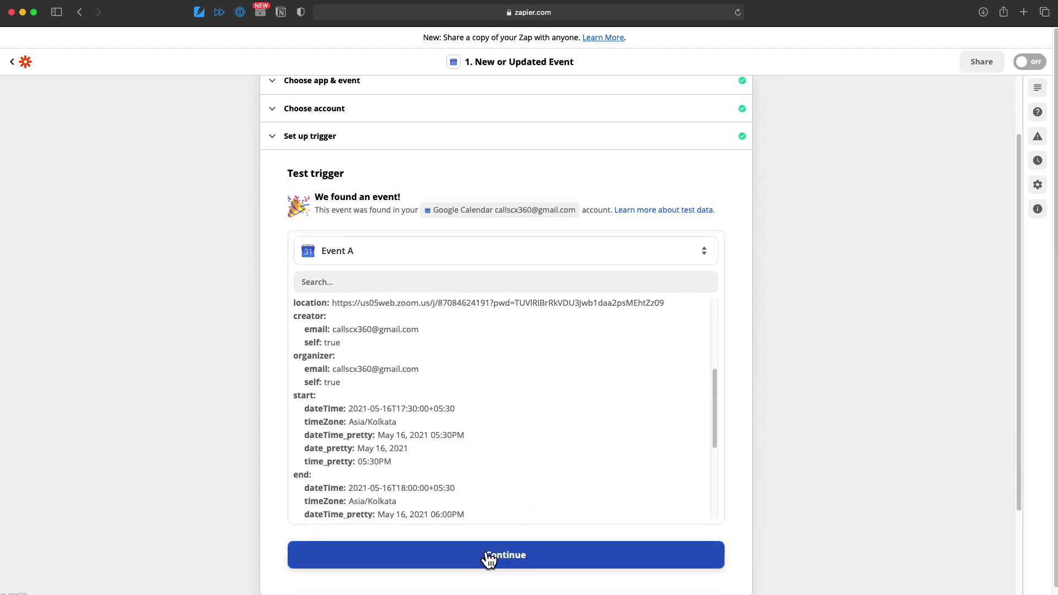
scroll(363, 264, up, 1)
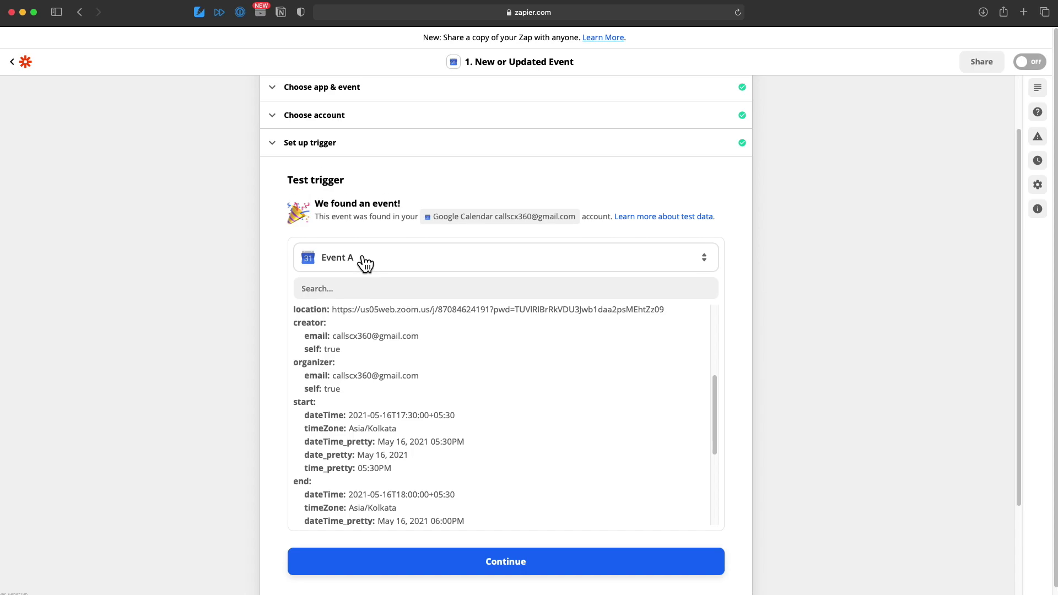
click(506, 557)
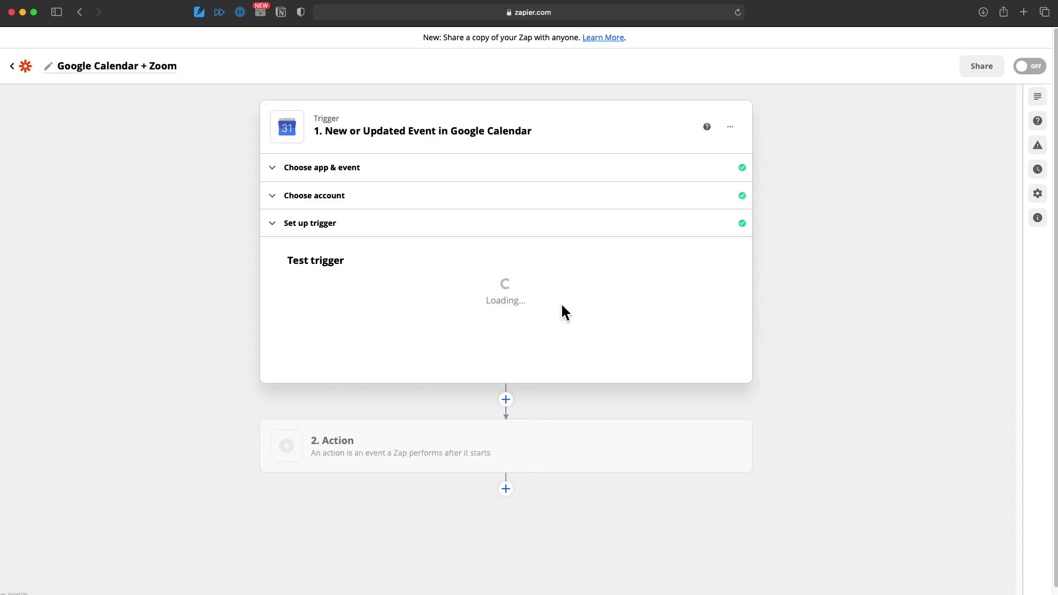
Step: Make the action Notion's Create Database Item event
text(notion)
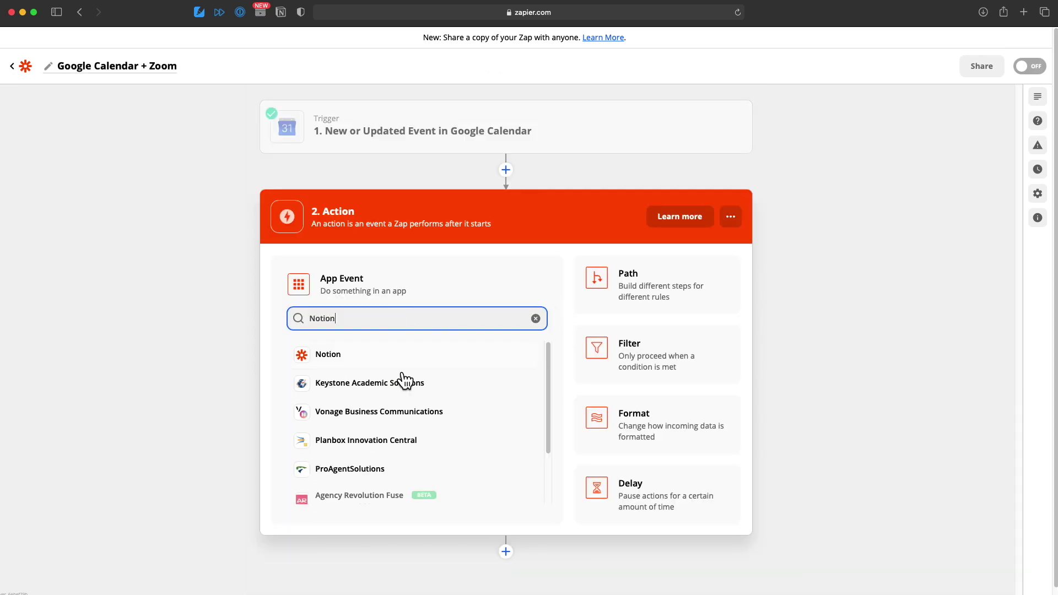
click(349, 359)
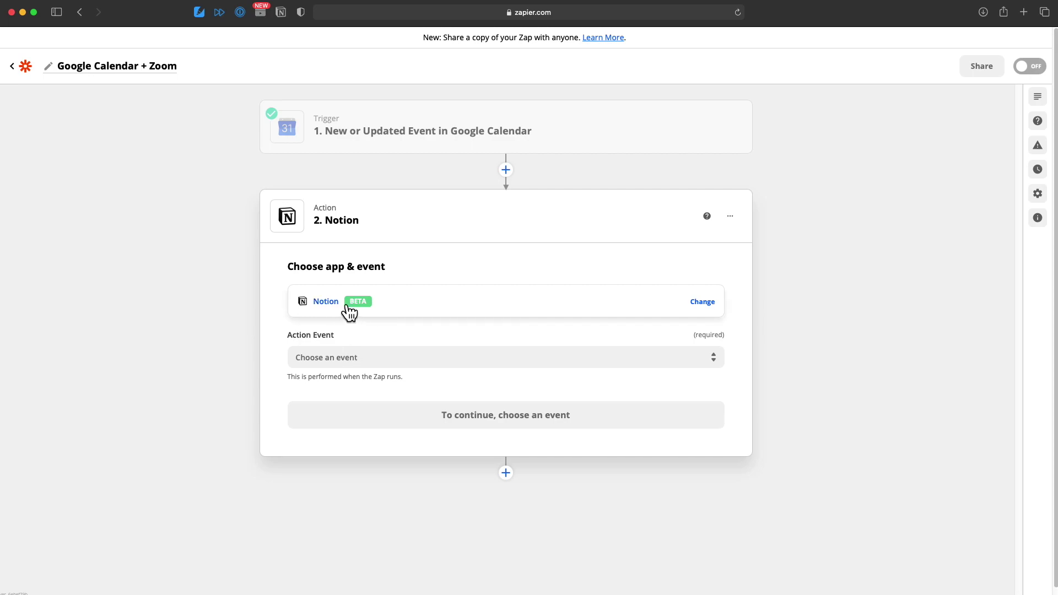
click(337, 358)
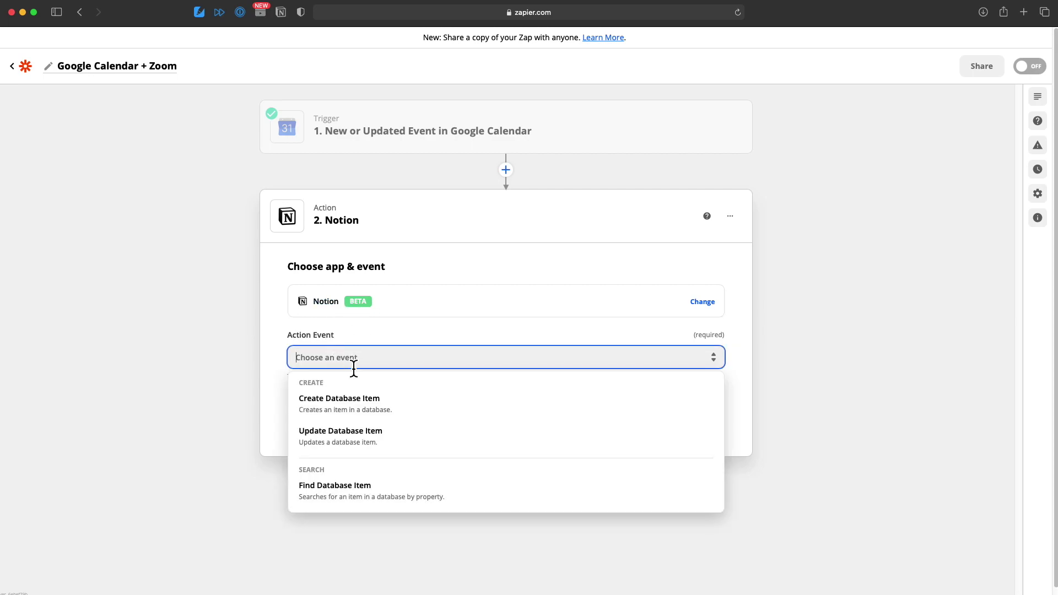
click(365, 411)
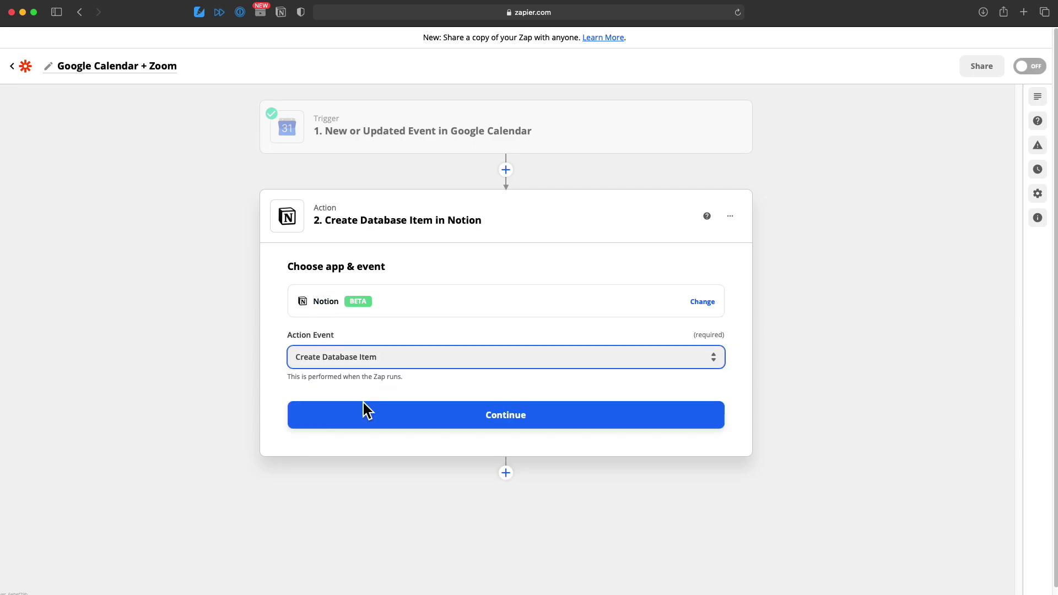
click(505, 415)
Step: Start connecting a new Notion account and copy the integration's internal token
click(378, 342)
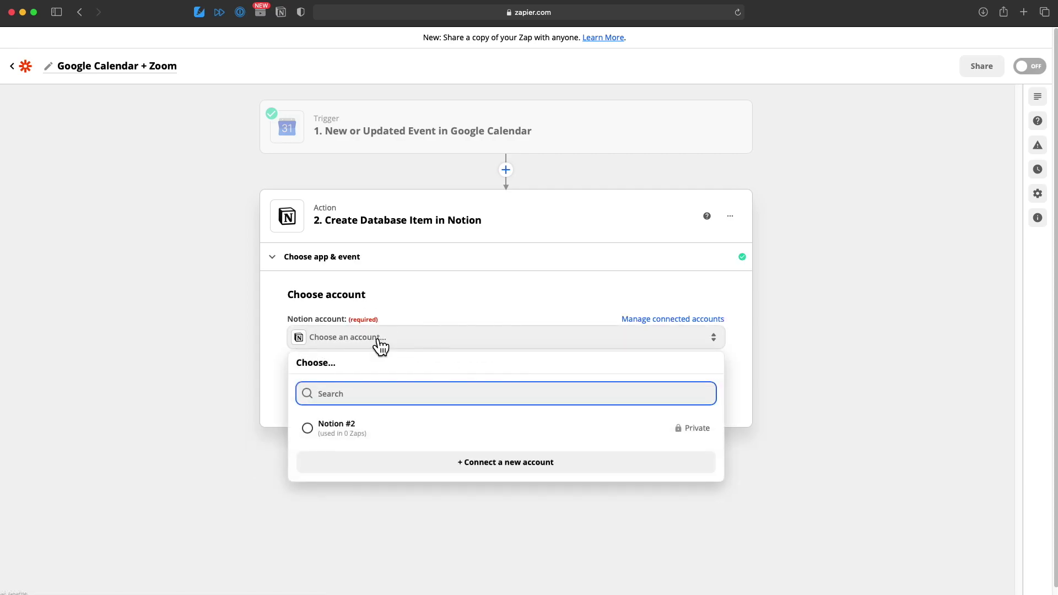
click(318, 432)
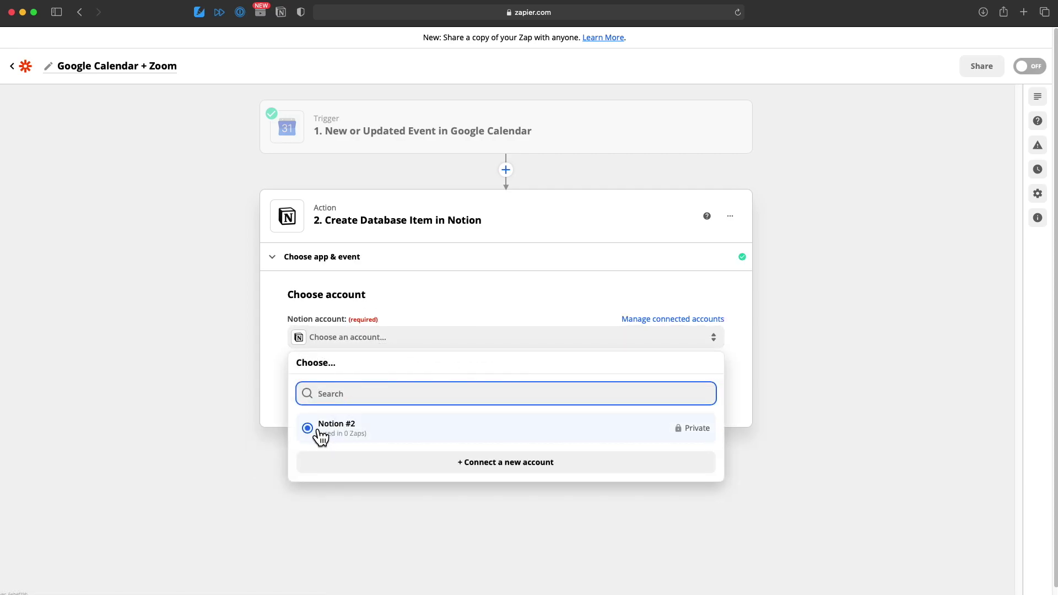
click(484, 465)
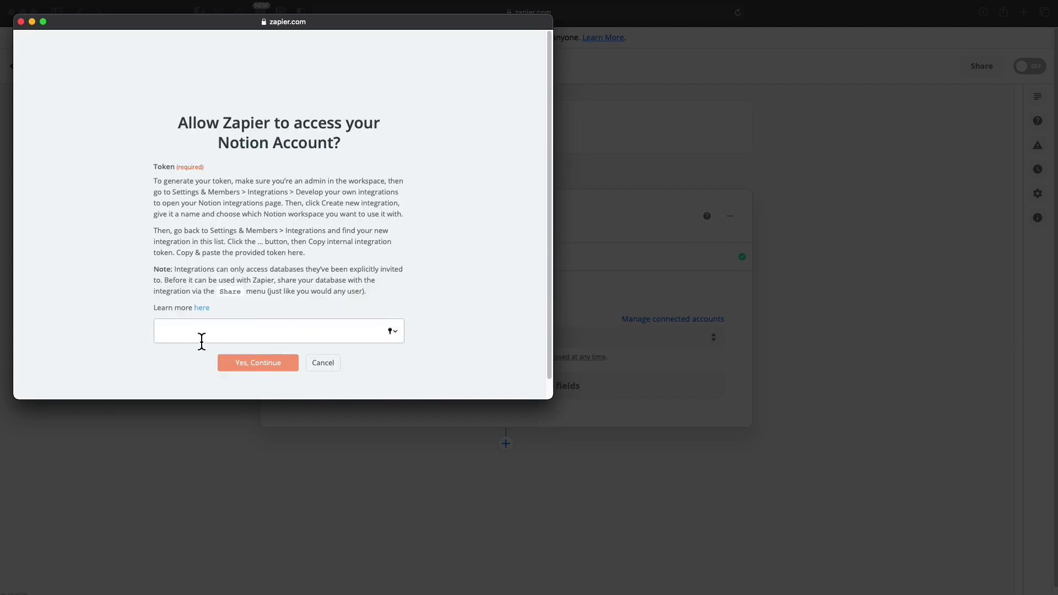
click(323, 368)
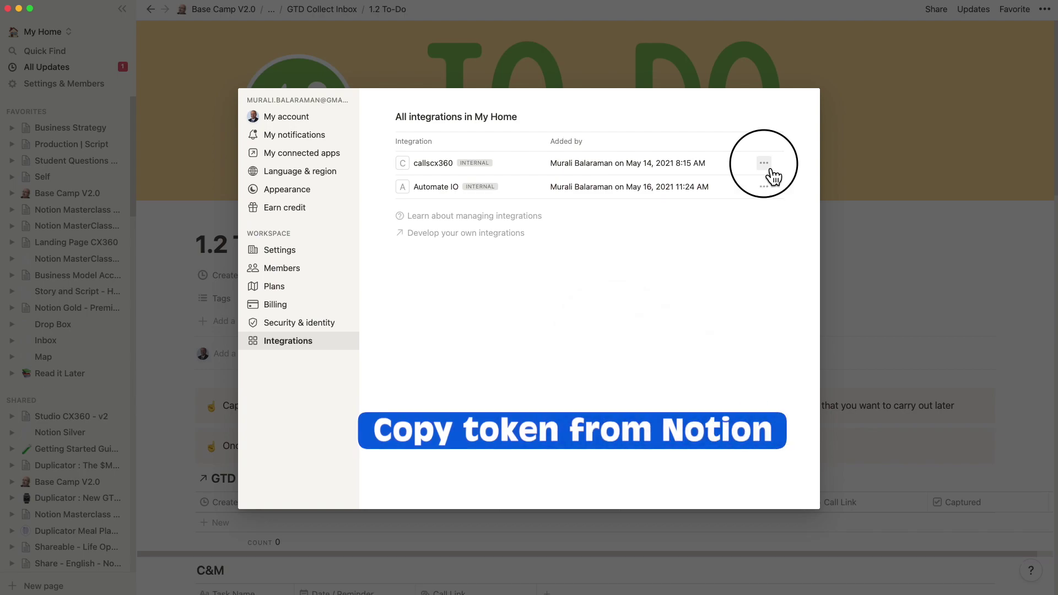
click(765, 164)
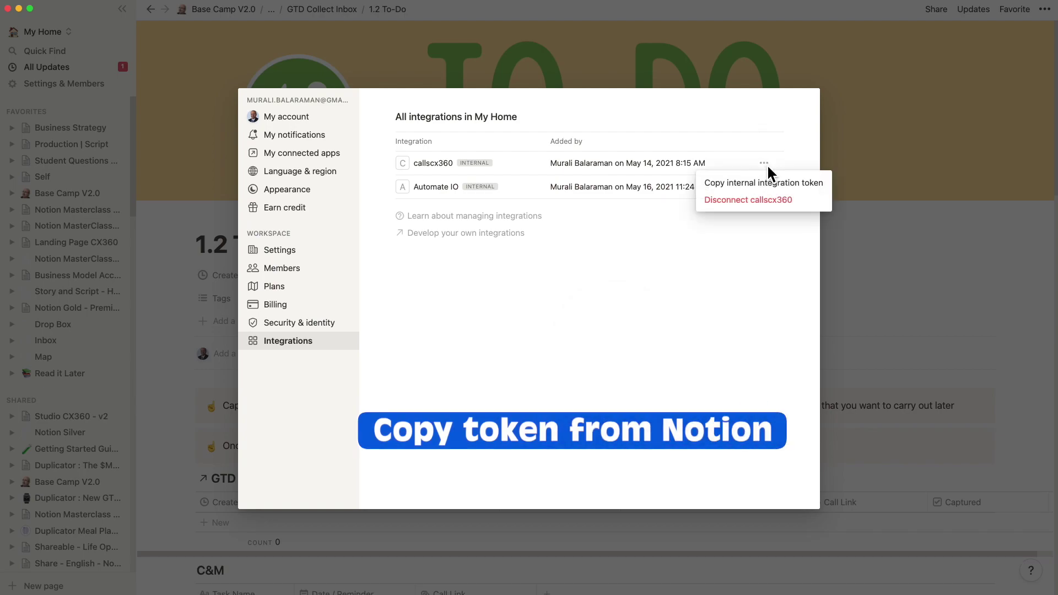
click(770, 184)
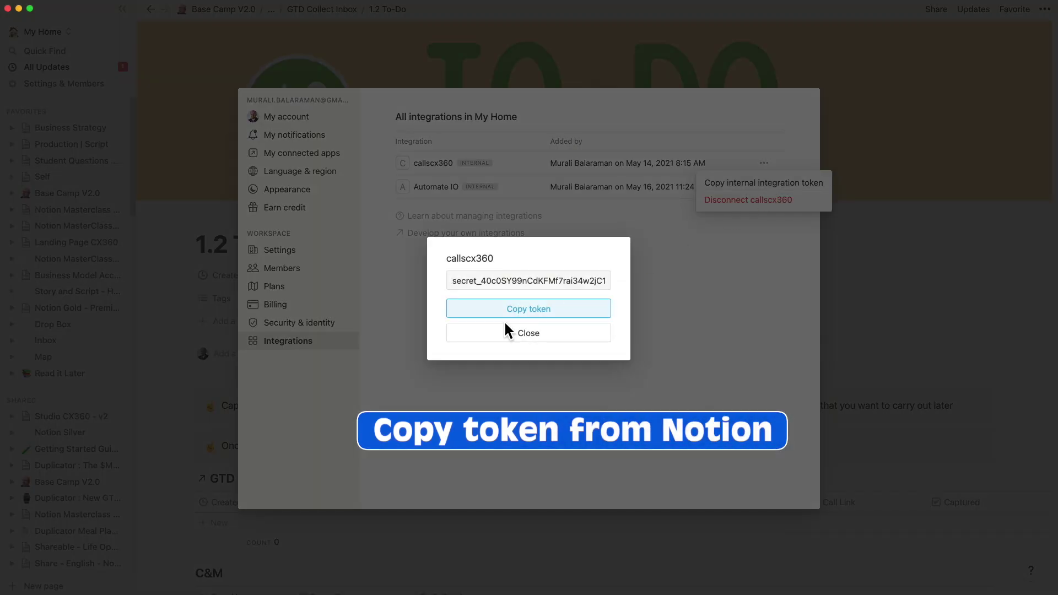
click(514, 317)
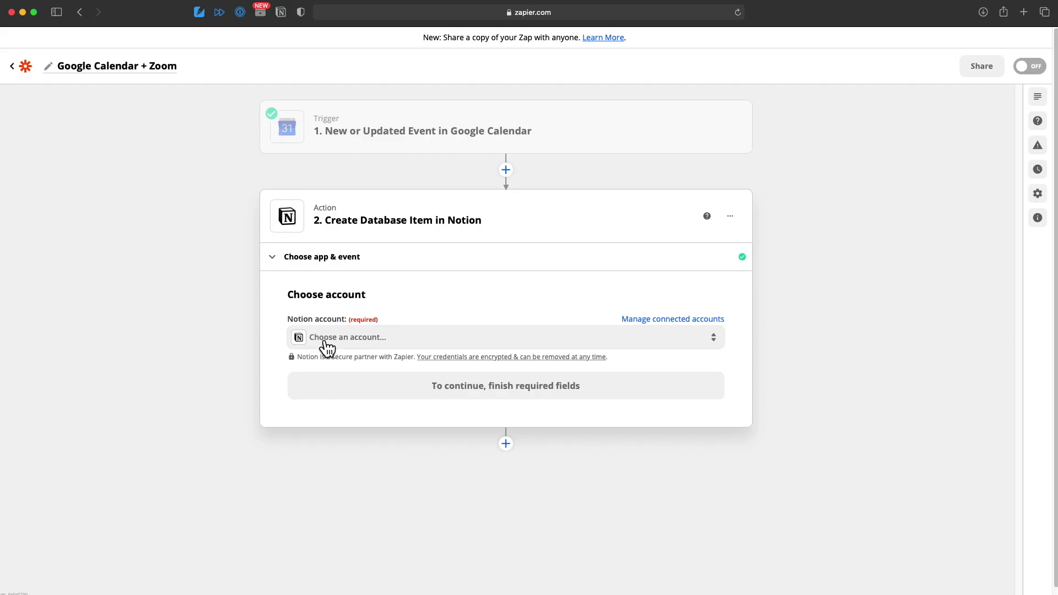
Step: Use the Notion #2 account and send items to the C&M database
click(325, 347)
click(323, 431)
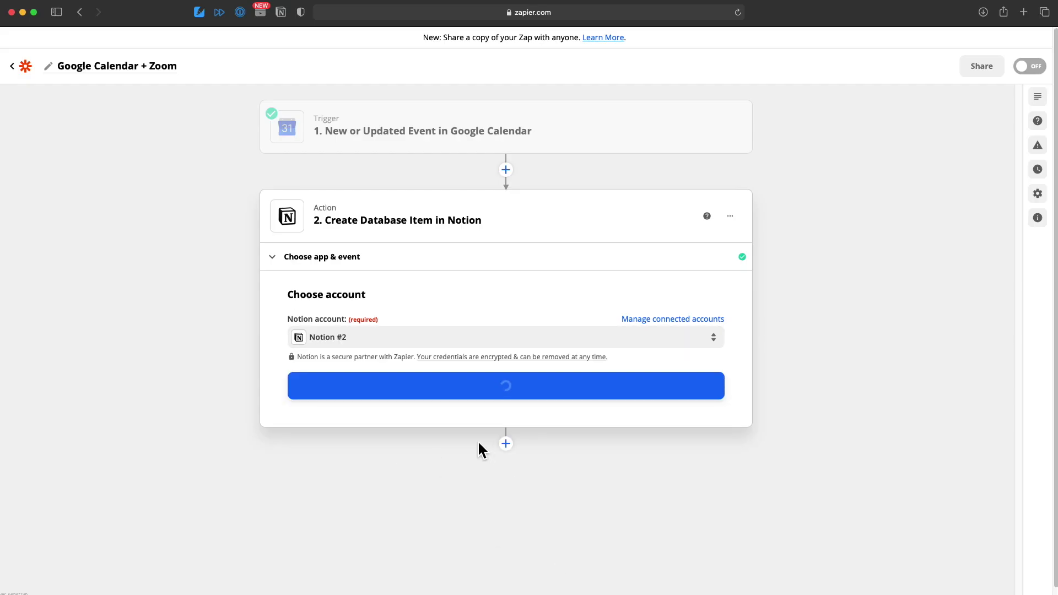
click(496, 391)
click(380, 378)
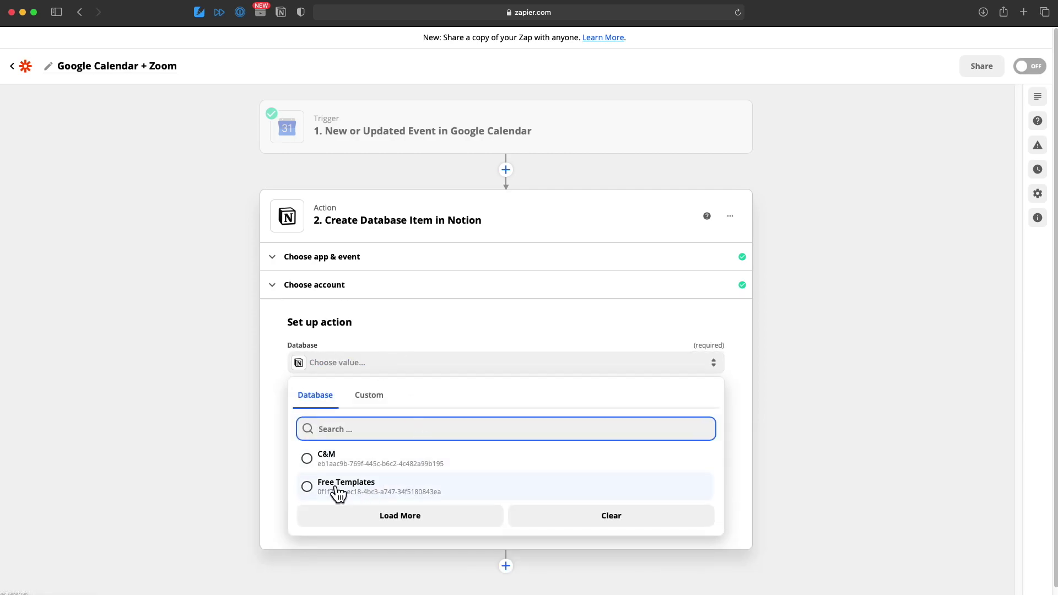
click(319, 463)
Step: Map event summary to Task Name, location to Call Link, and start to Date / Reminder
scroll(458, 418, down, 2)
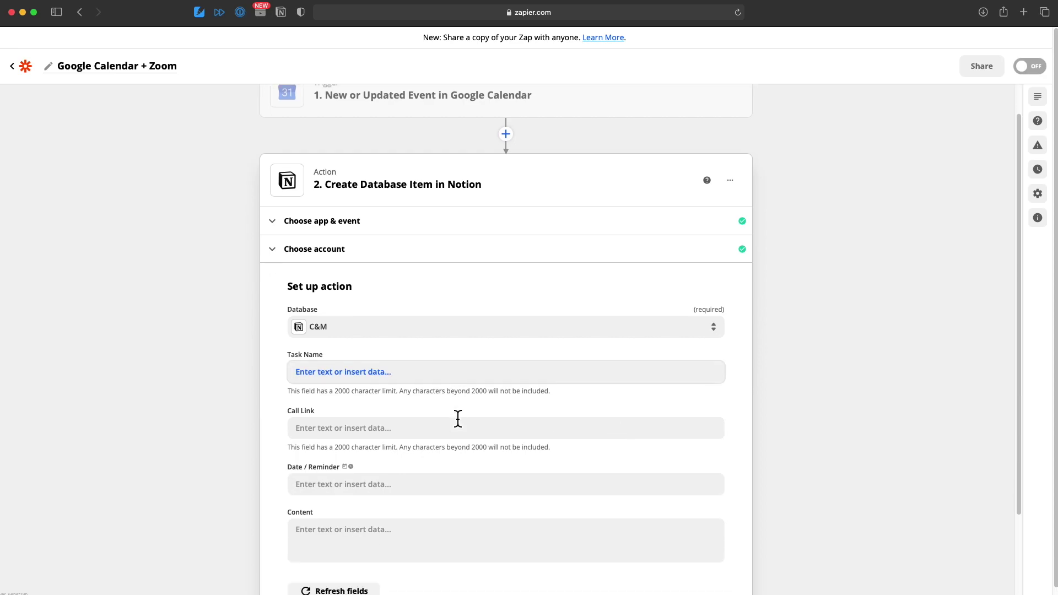
click(392, 356)
click(314, 402)
click(313, 386)
click(336, 524)
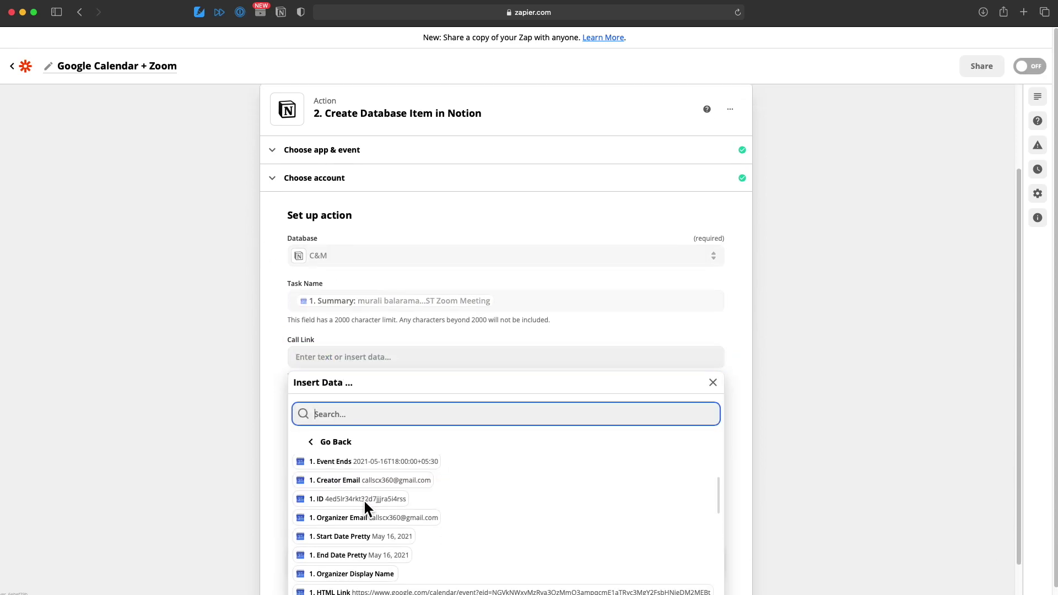
scroll(363, 499, down, 5)
scroll(366, 496, up, 5)
click(330, 485)
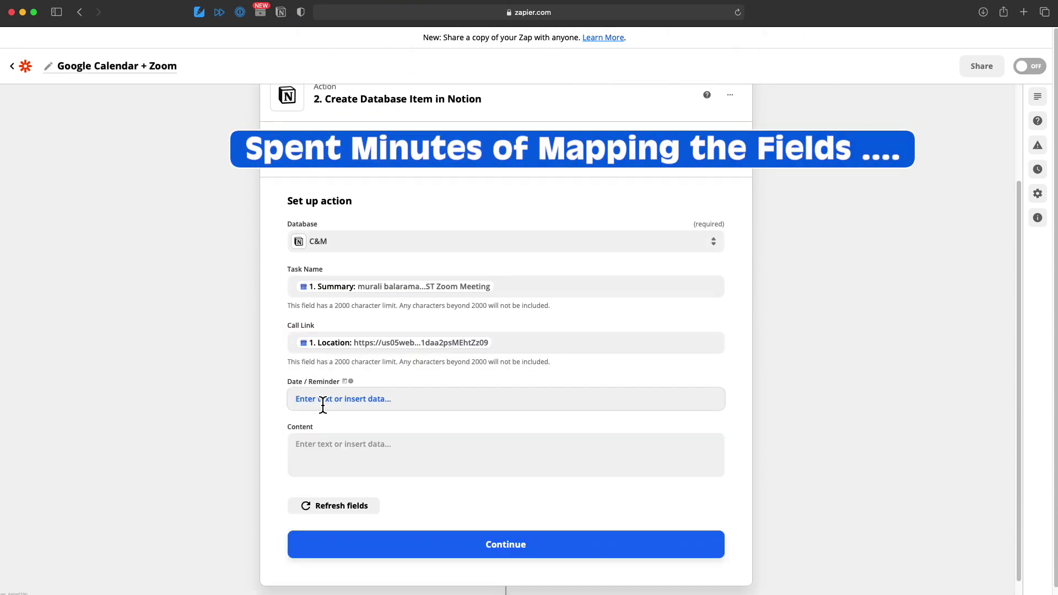
click(318, 400)
click(336, 496)
Step: Fill Content with 'Description :', 'Begins :', 'Ends :' and 'Location :' lines plus matching event fields
click(314, 439)
text(Description :)
click(330, 578)
key(Return)
text(Begins :)
click(354, 492)
key(Return)
text(Ends :)
click(342, 573)
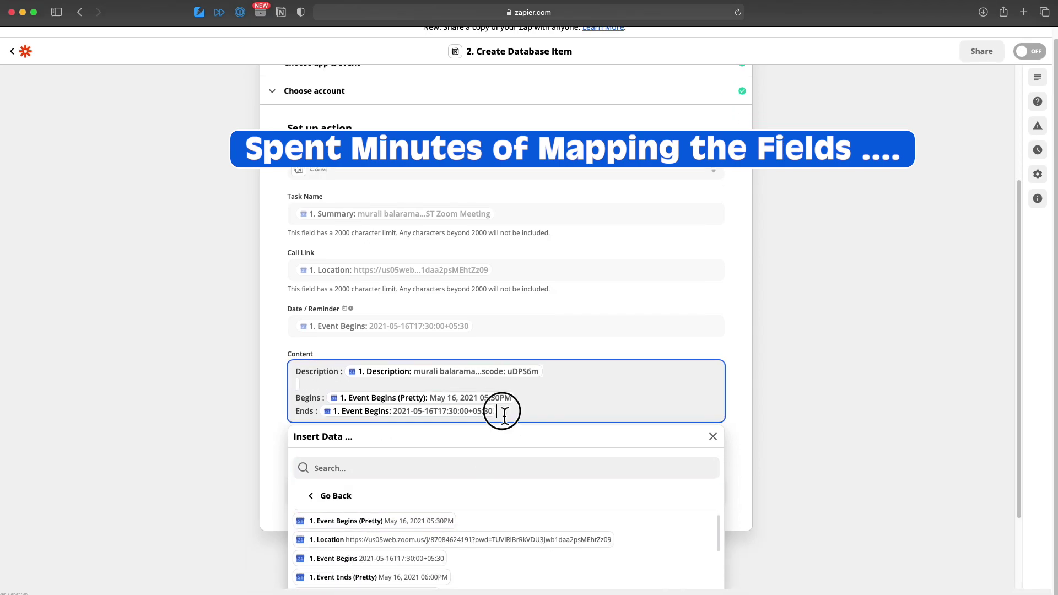
key(Return)
key(Return)
text(Location :)
click(352, 585)
Step: Add 'Invitation From :', 'Google Calendar Link :' and 'Duration :' lines with organiser, link and hours
text(Invitation From :)
click(366, 569)
text(Google Calendar Link :)
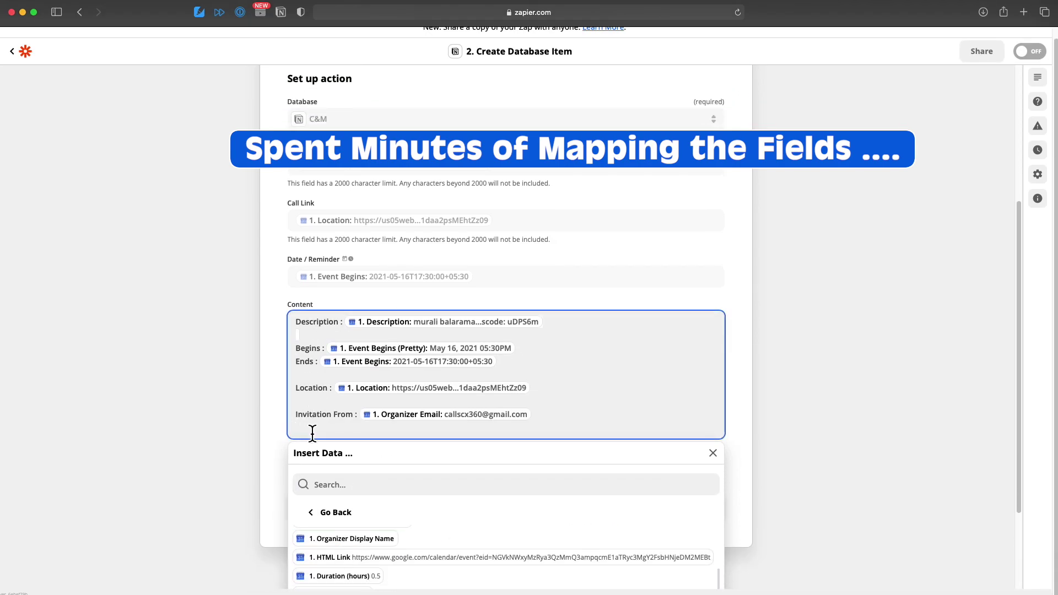
click(331, 557)
click(345, 366)
key(Return)
text(Duration :)
click(353, 547)
Step: Add 'Attendees :' and 'TimeZone :' lines with attendee emails and the event time zone
click(534, 401)
key(Return)
text(Attendees :)
click(338, 565)
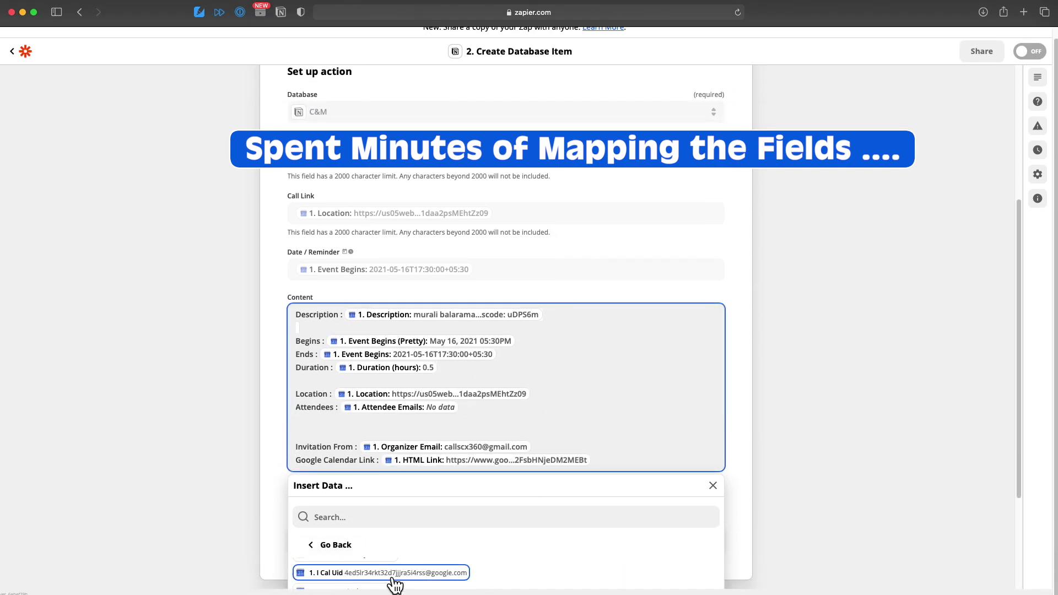
scroll(392, 544, down, 5)
click(297, 388)
text(TimeZone :)
click(340, 520)
click(713, 329)
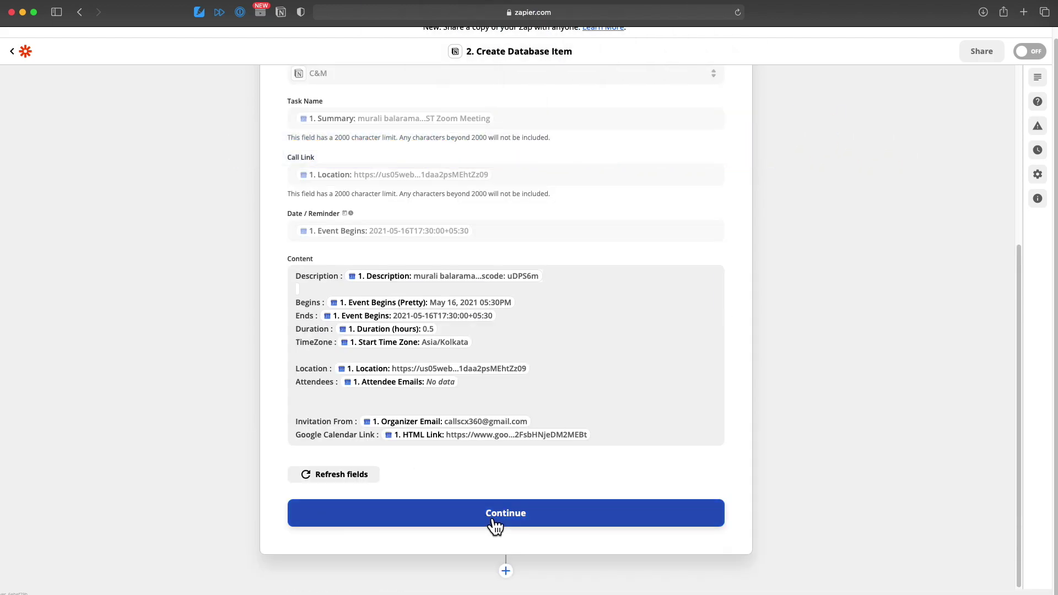
Step: Continue to Test action and run Test & Continue to send a sample item to Notion
click(492, 578)
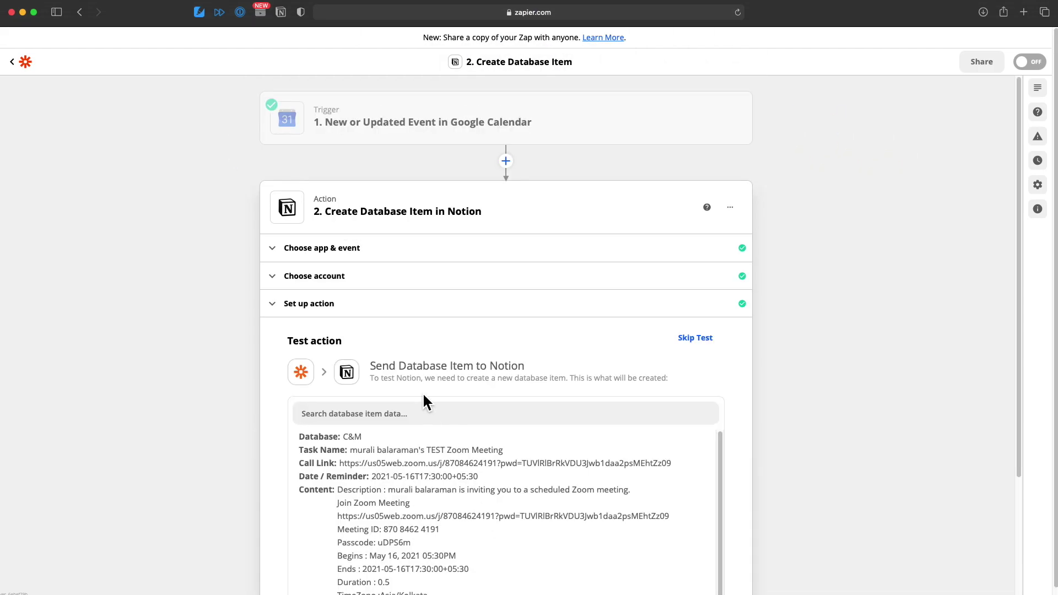
scroll(422, 392, down, 5)
click(403, 534)
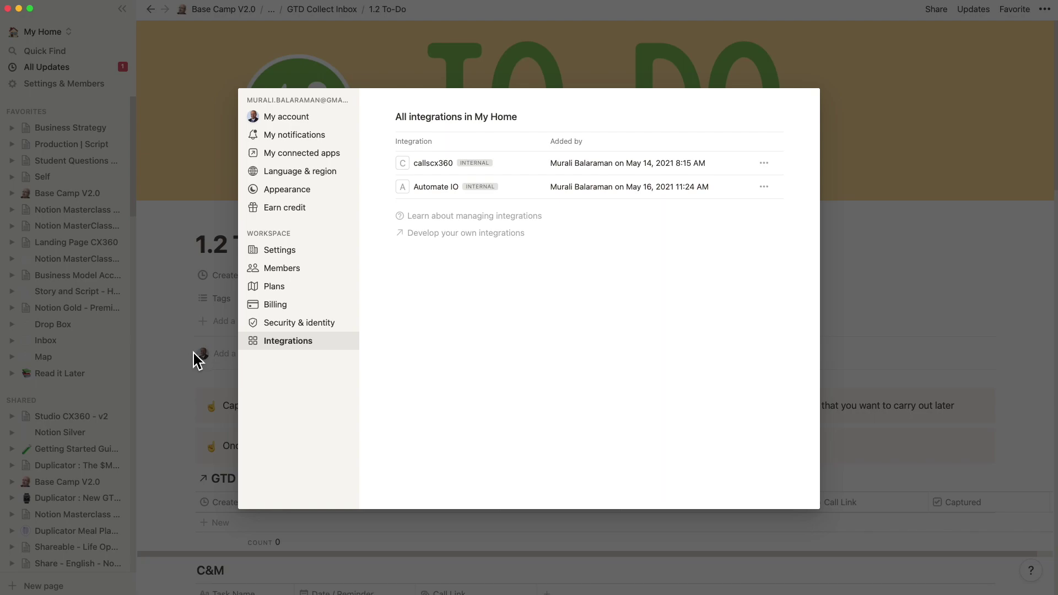
Step: Close the settings dialog and open the new TEST Zoom Meeting row in the C&M table
click(197, 361)
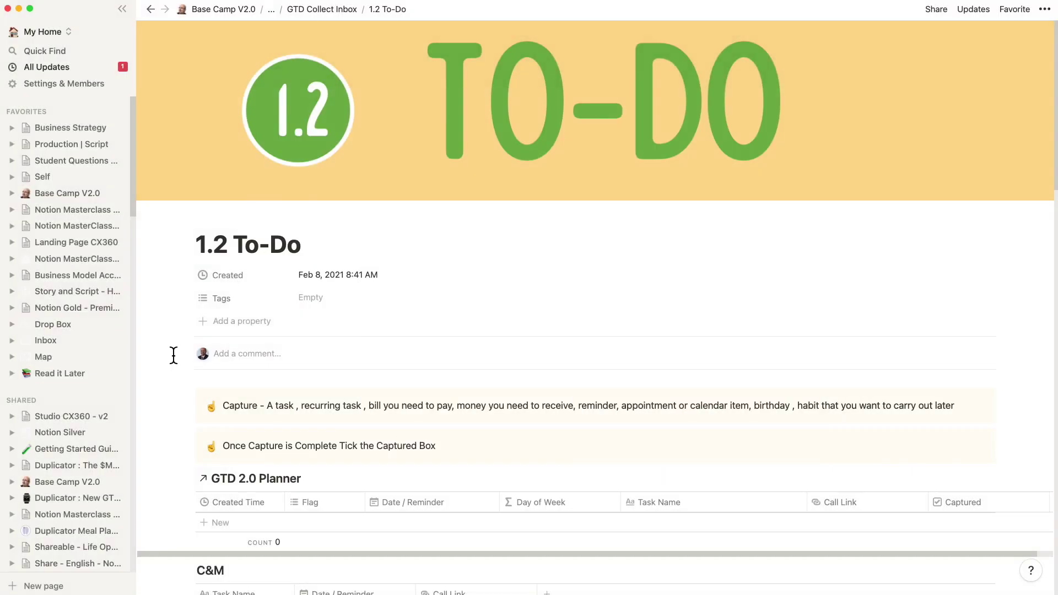
scroll(395, 357, down, 2)
scroll(396, 356, down, 4)
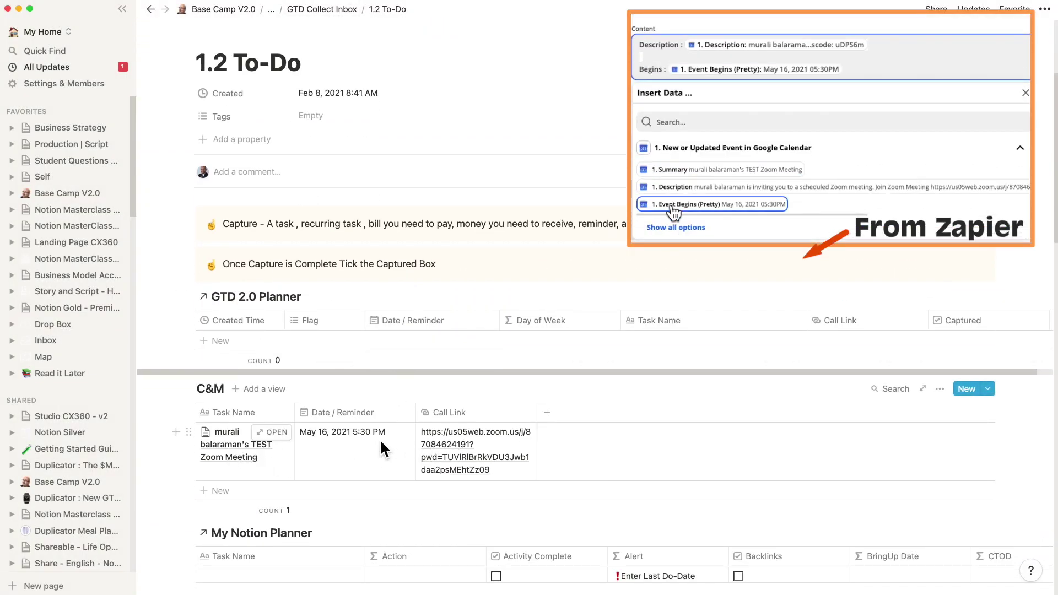
click(275, 432)
scroll(353, 396, down, 4)
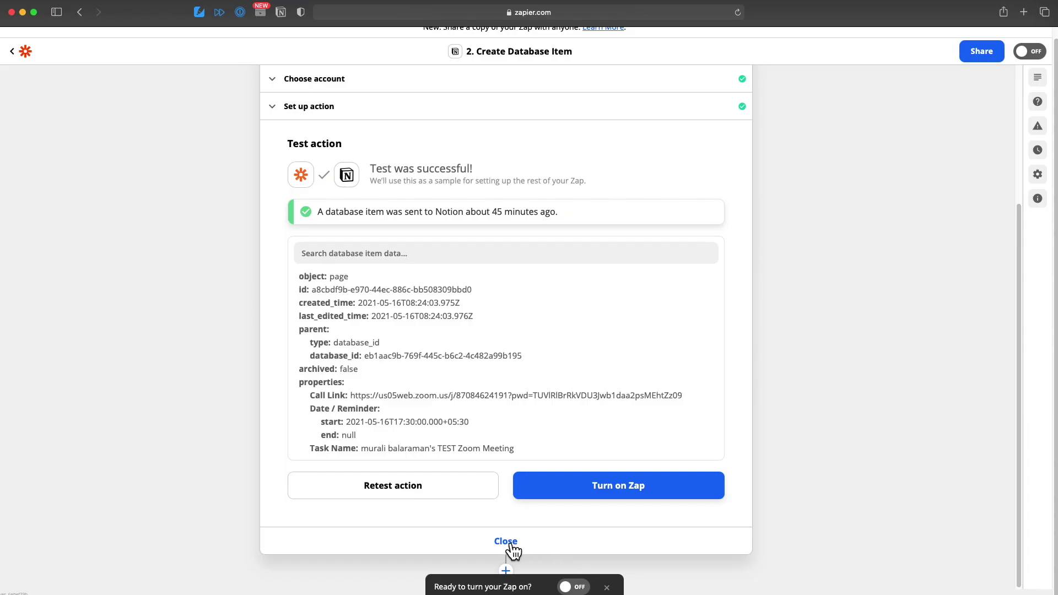
Step: Switch the Google Calendar + Zoom zap on, skip the share prompt, and return to My Zaps
click(607, 495)
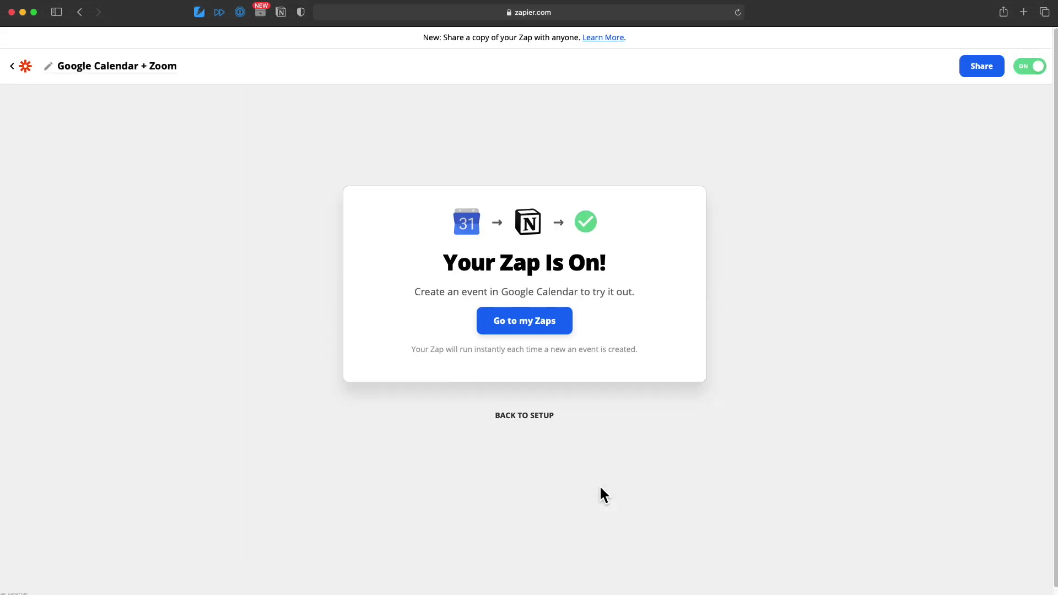
key(Escape)
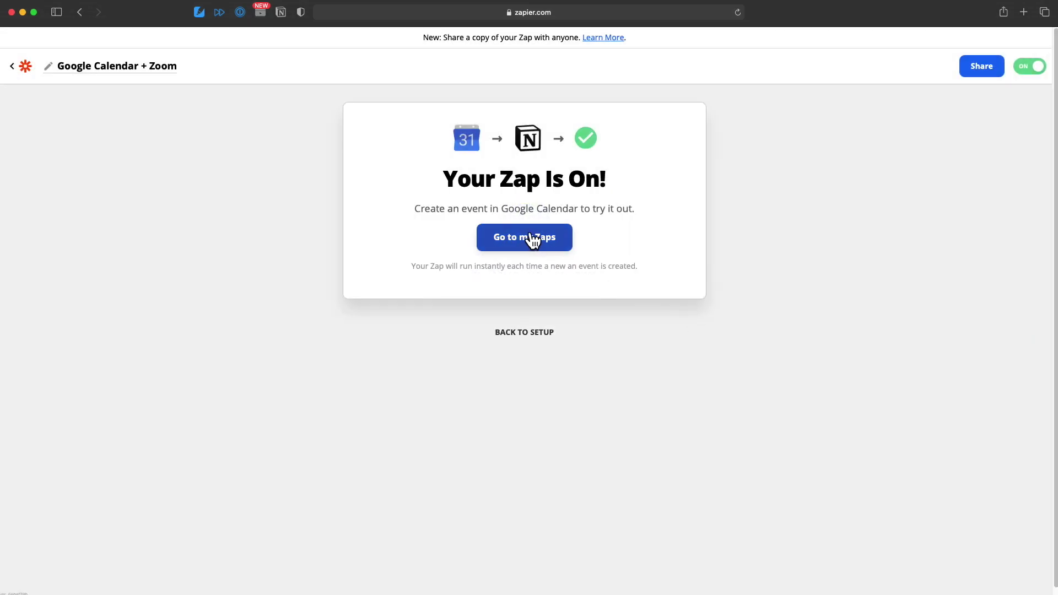
click(524, 238)
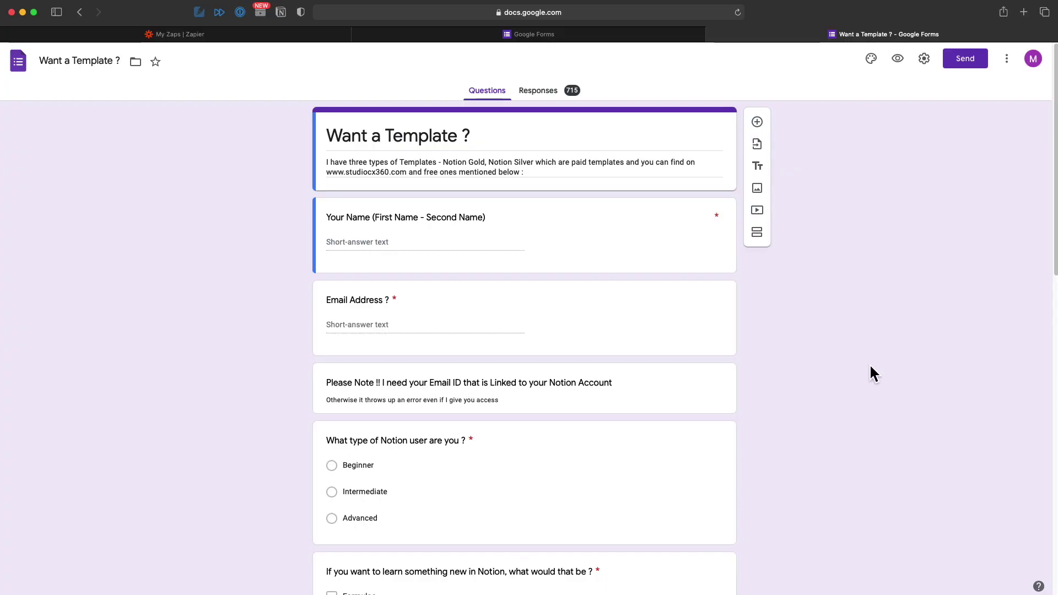
scroll(870, 367, down, 2)
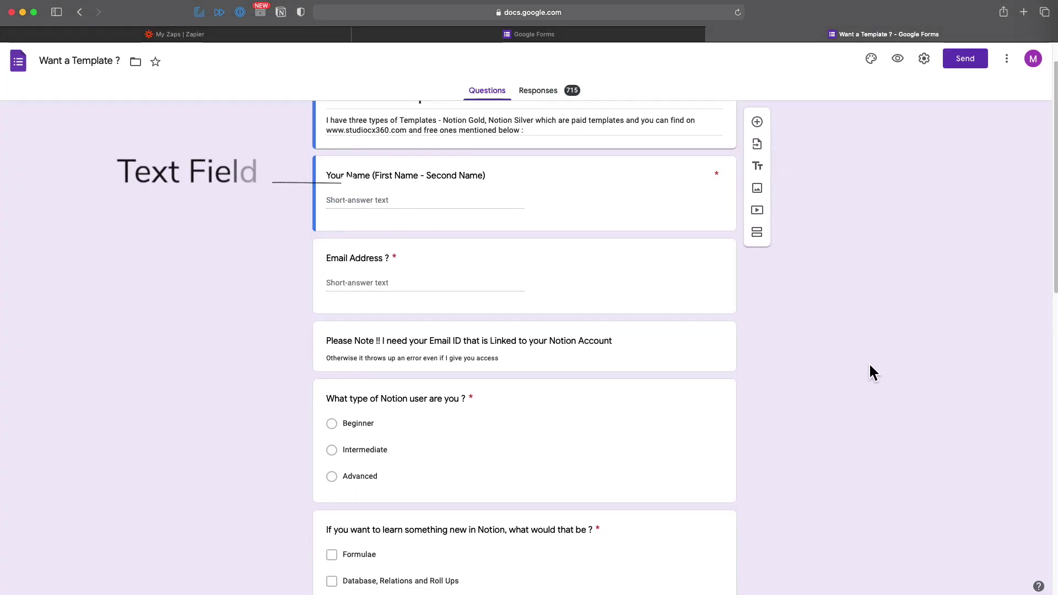
scroll(869, 366, down, 2)
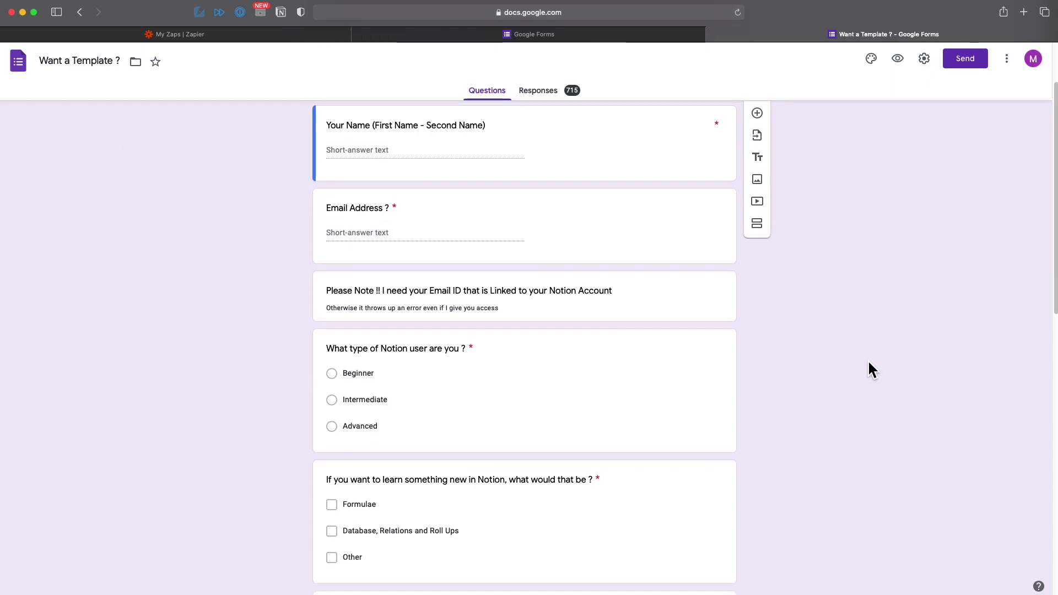
scroll(869, 363, down, 3)
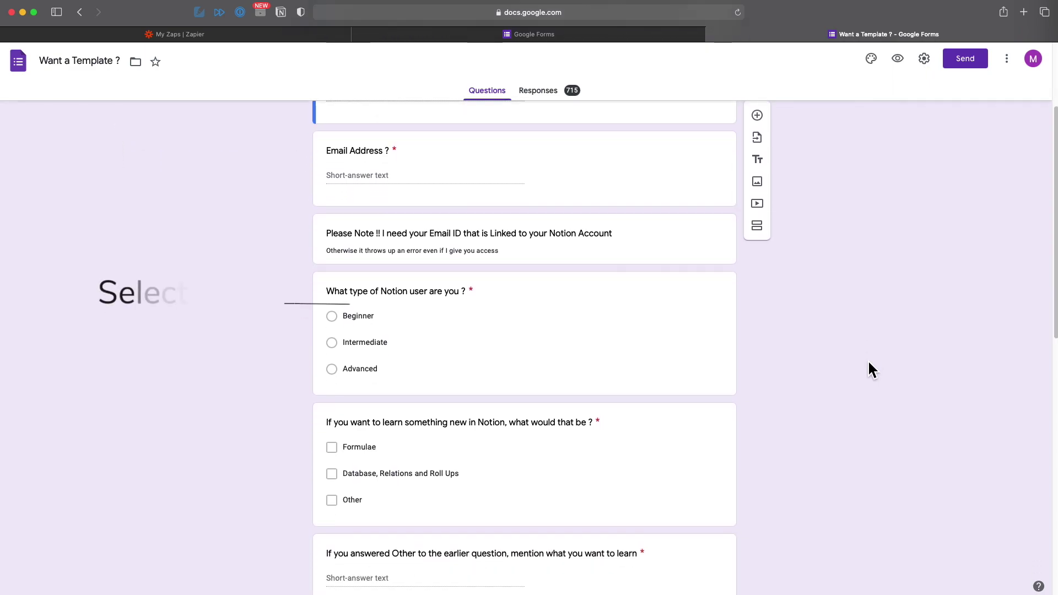
scroll(868, 363, down, 2)
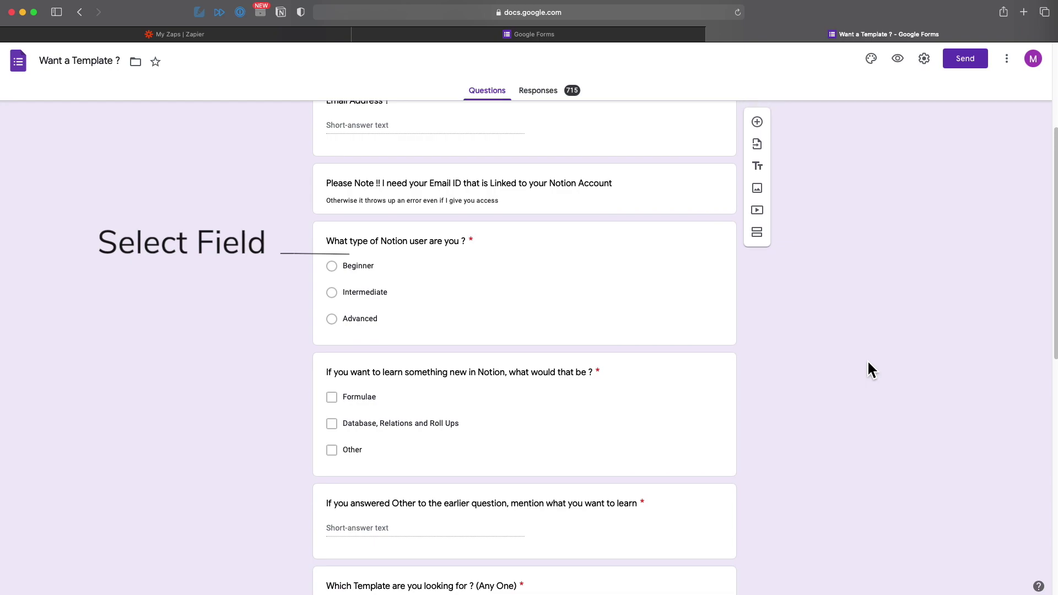
scroll(870, 370, down, 2)
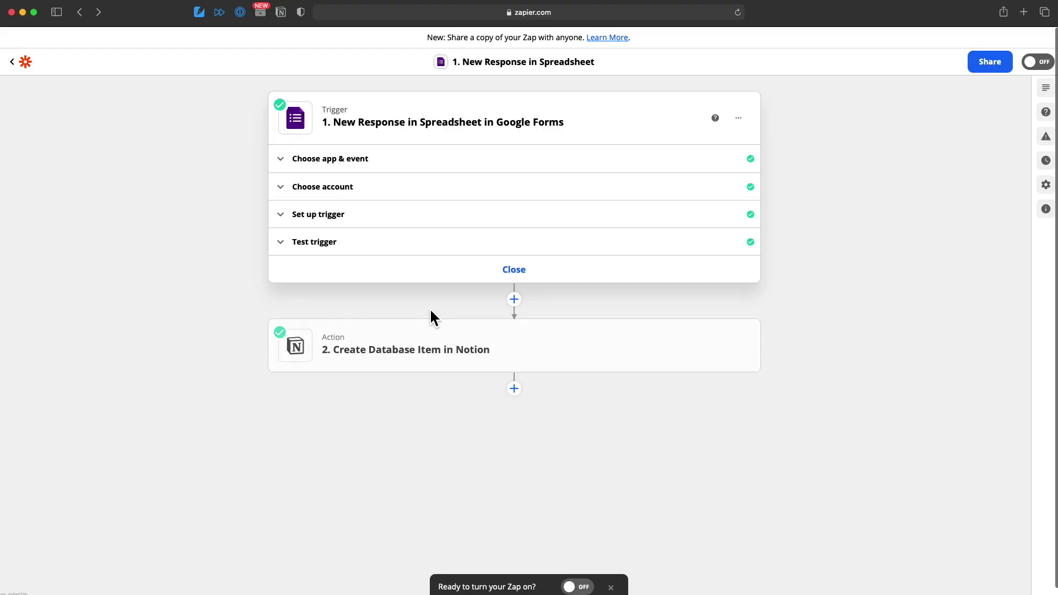
Step: Confirm the Google Forms response trigger settings, test it, and accept the found response
click(309, 160)
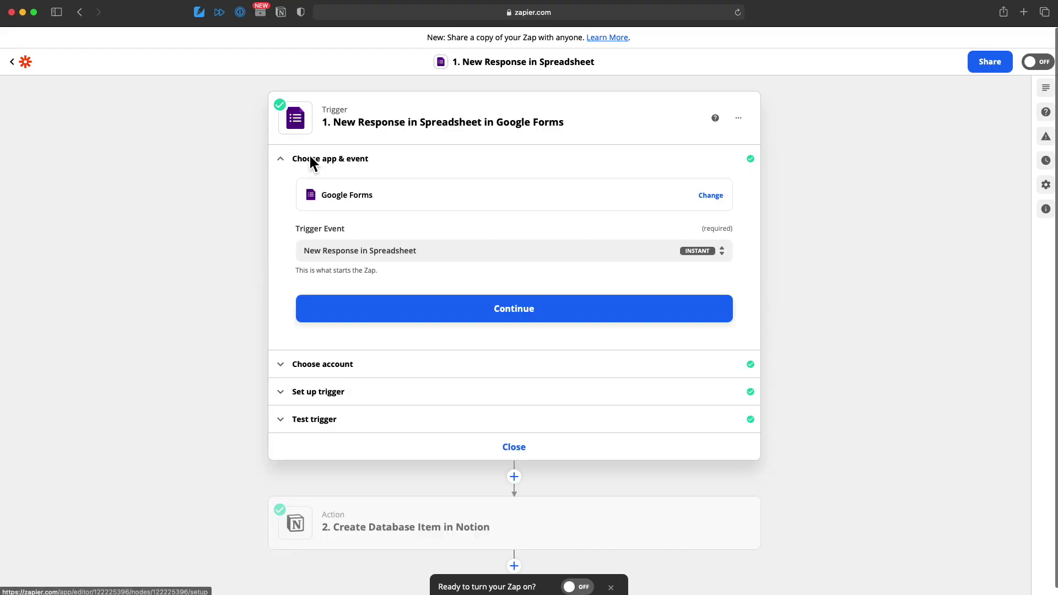
click(438, 315)
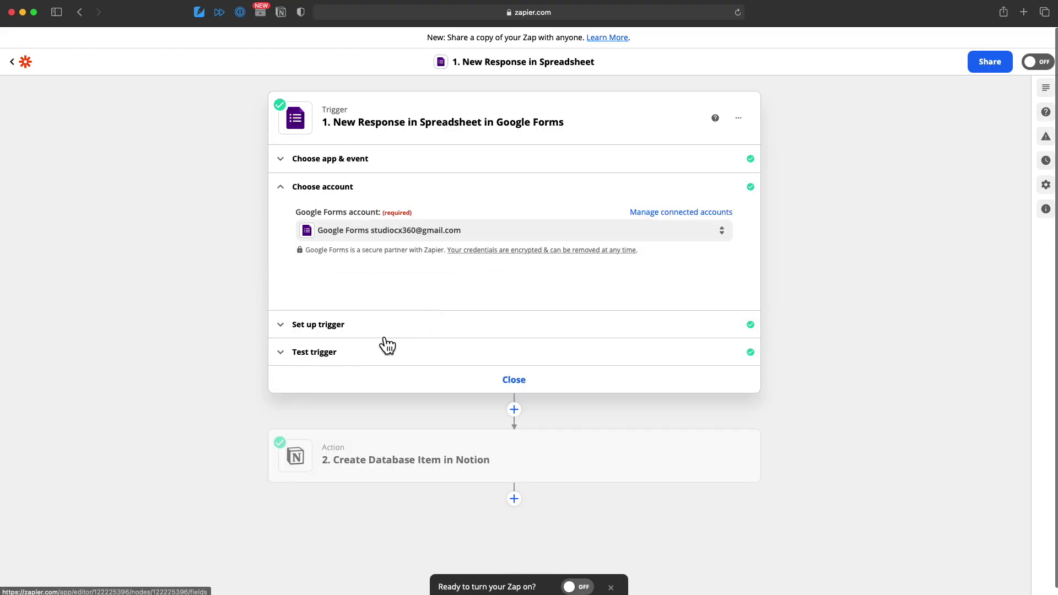
click(337, 327)
click(472, 303)
click(237, 307)
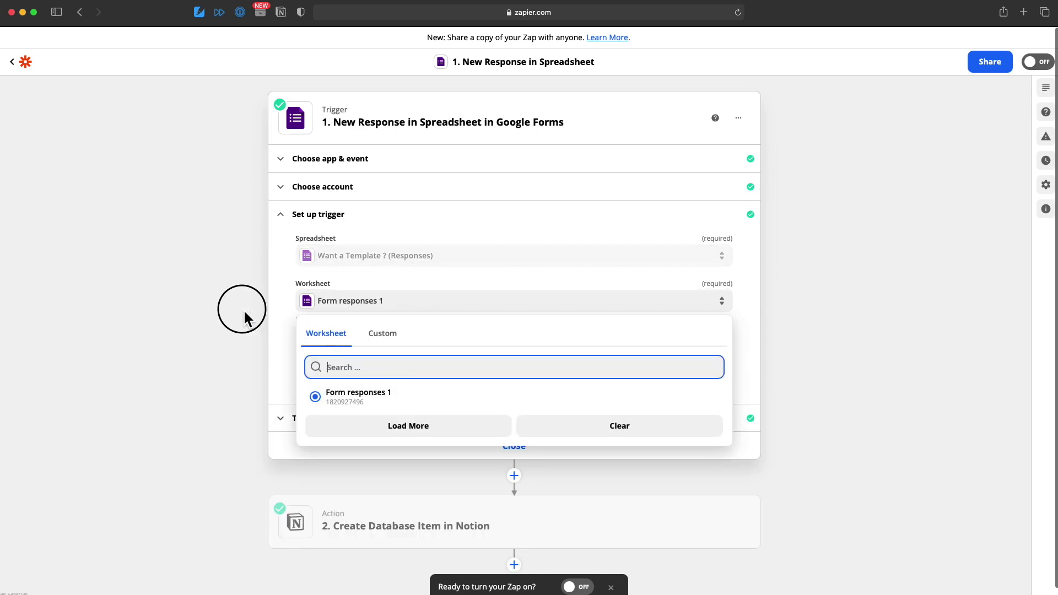
click(340, 423)
scroll(372, 309, down, 2)
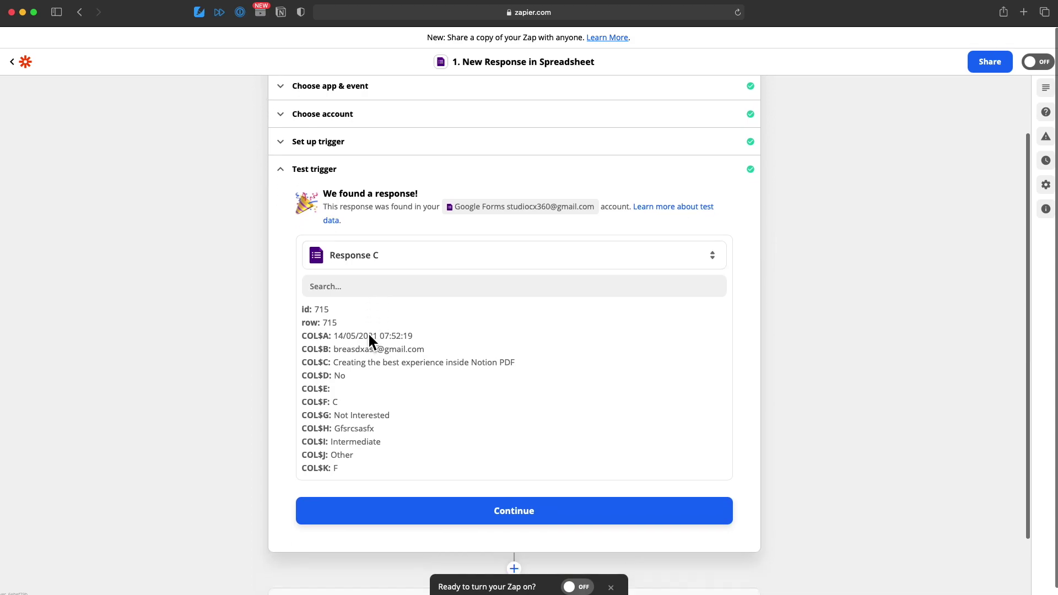
click(502, 508)
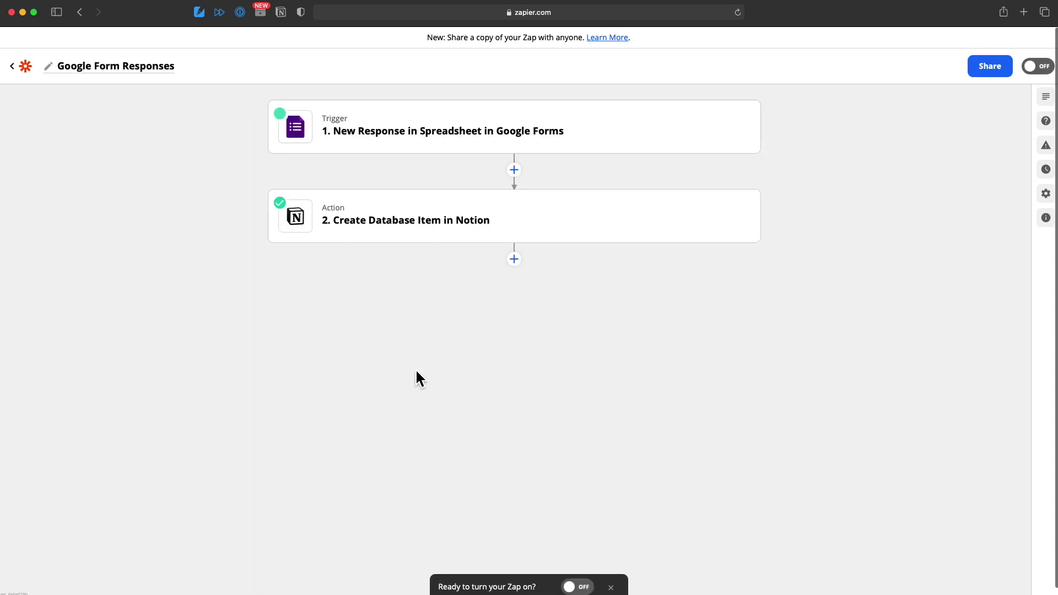
Step: Confirm the Notion Free Templates action event and refresh its database fields
click(395, 226)
click(358, 257)
click(417, 408)
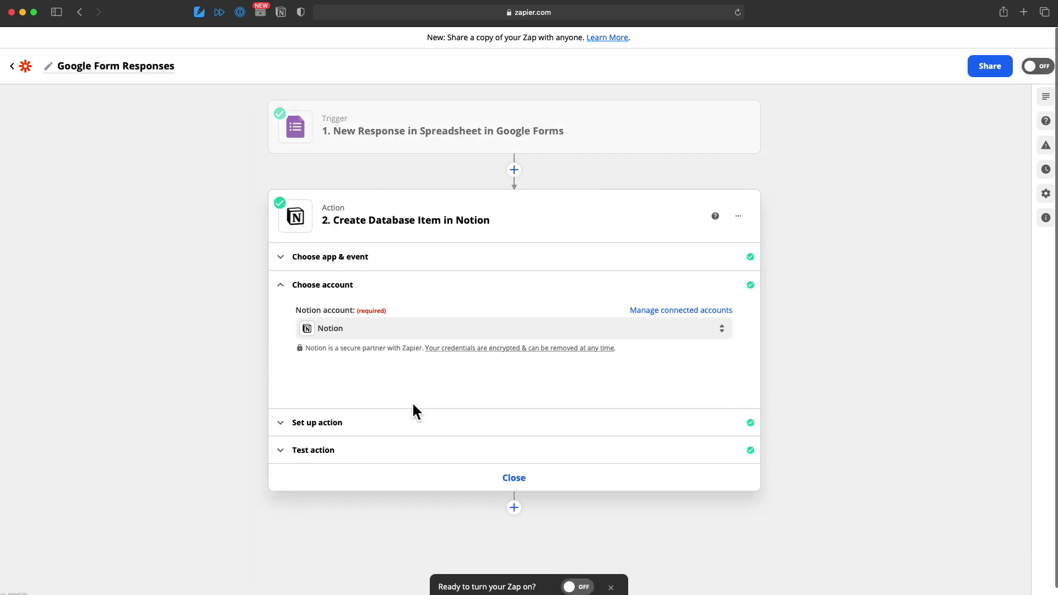
click(354, 417)
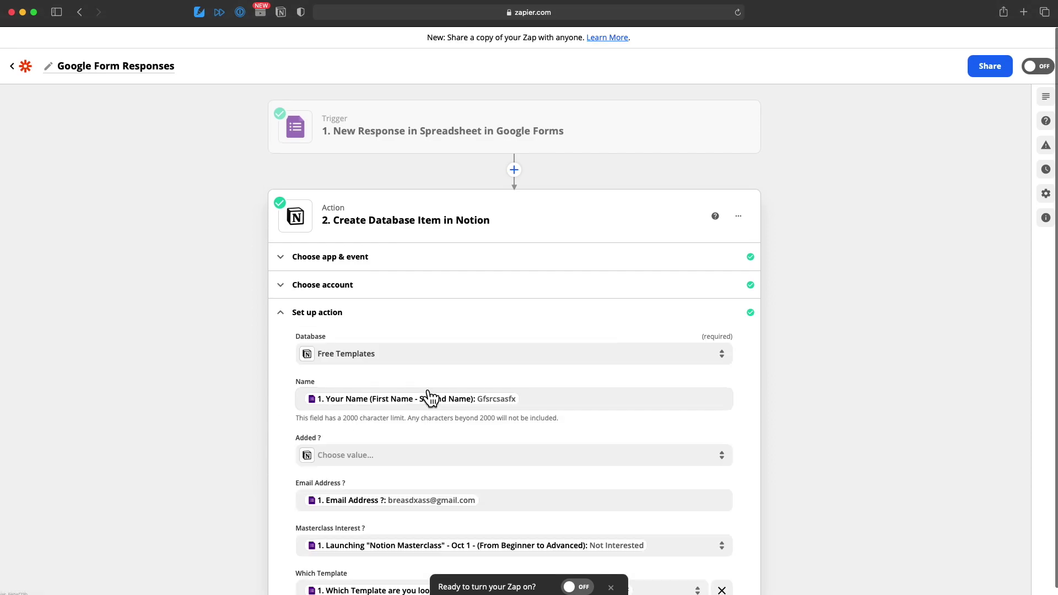
scroll(423, 392, down, 3)
click(333, 468)
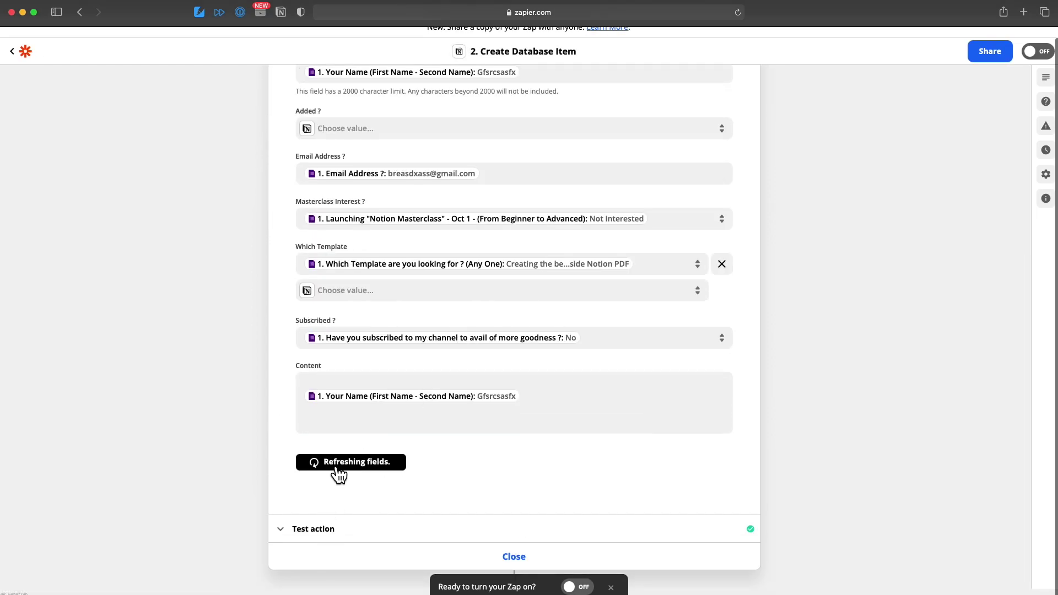
Step: Test the Notion action, resending one item to Free Templates, and close the editor
click(313, 514)
click(386, 496)
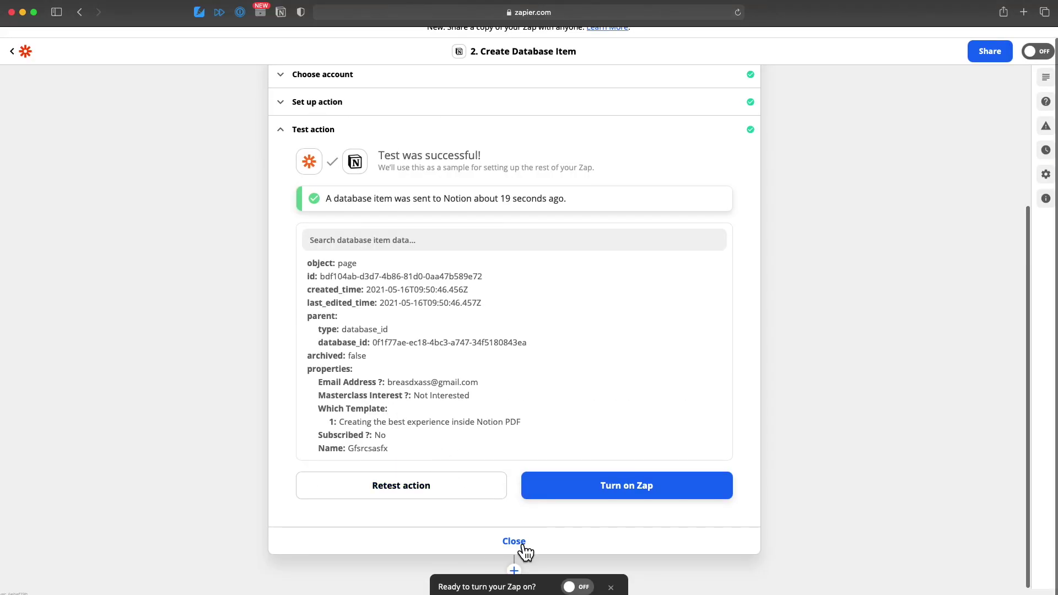
click(513, 542)
click(26, 63)
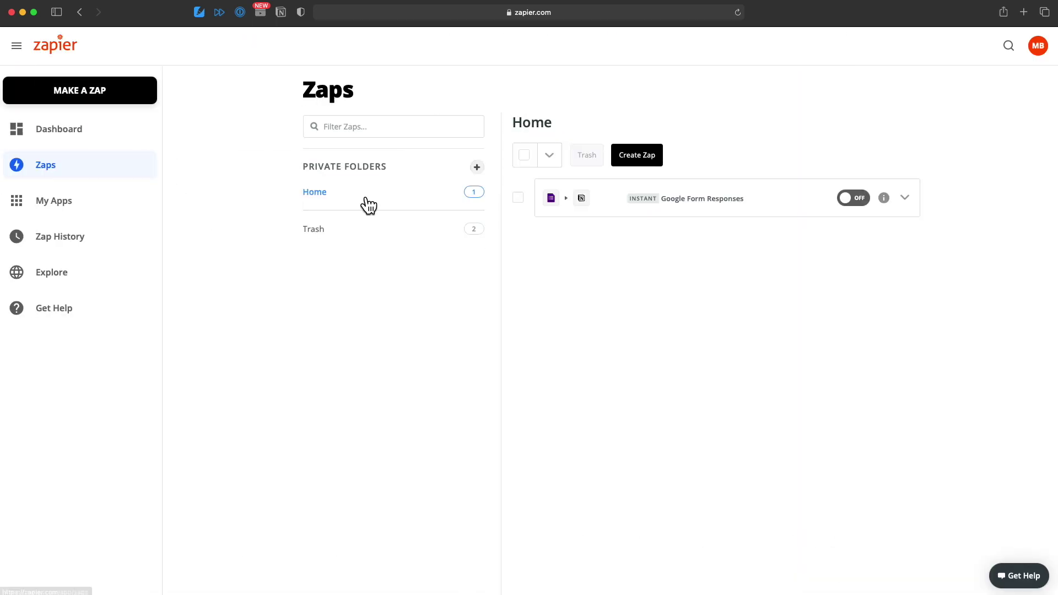